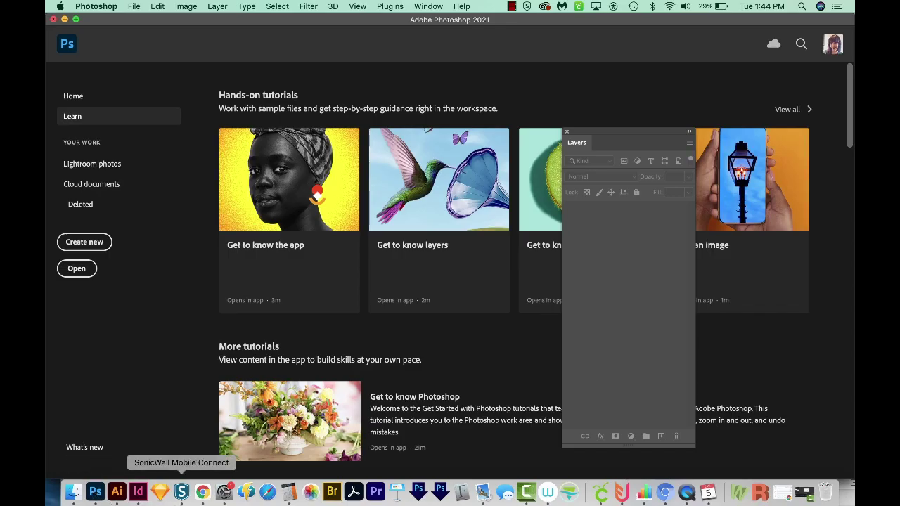
Configure a new 100 × 100 px, 300 ppi document with a transparent background
{"action": "left_click", "coordinate": [84, 243]}
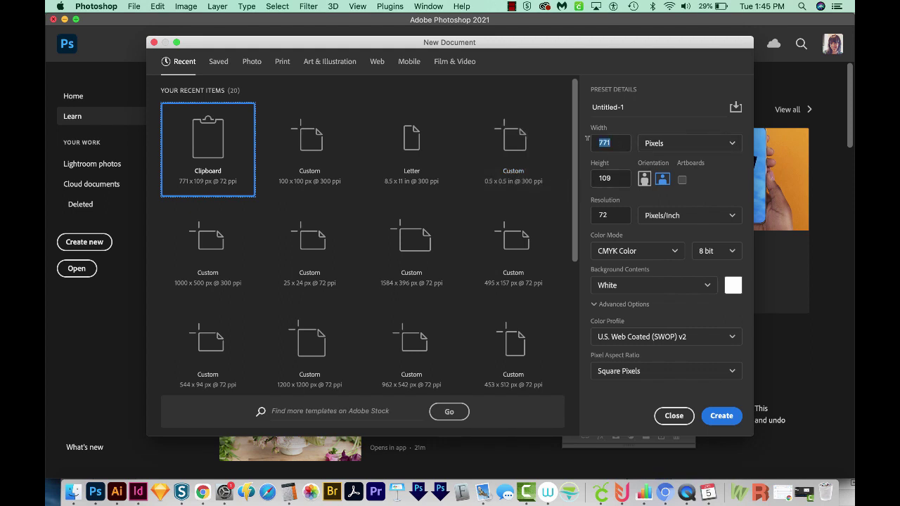
{"action": "left_click", "coordinate": [605, 143]}
{"action": "type", "text": "100"}
{"action": "key", "text": "Tab"}
{"action": "type", "text": "100"}
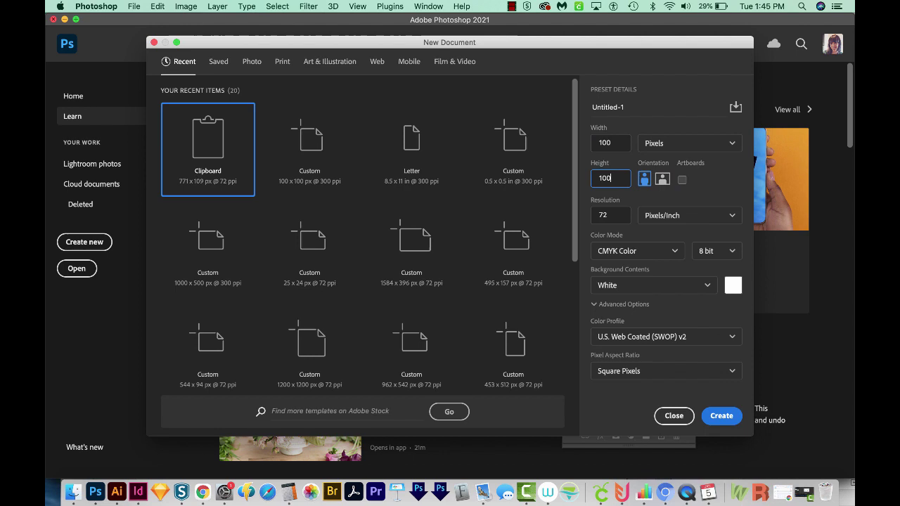
{"action": "key", "text": "Tab"}
{"action": "type", "text": "300"}
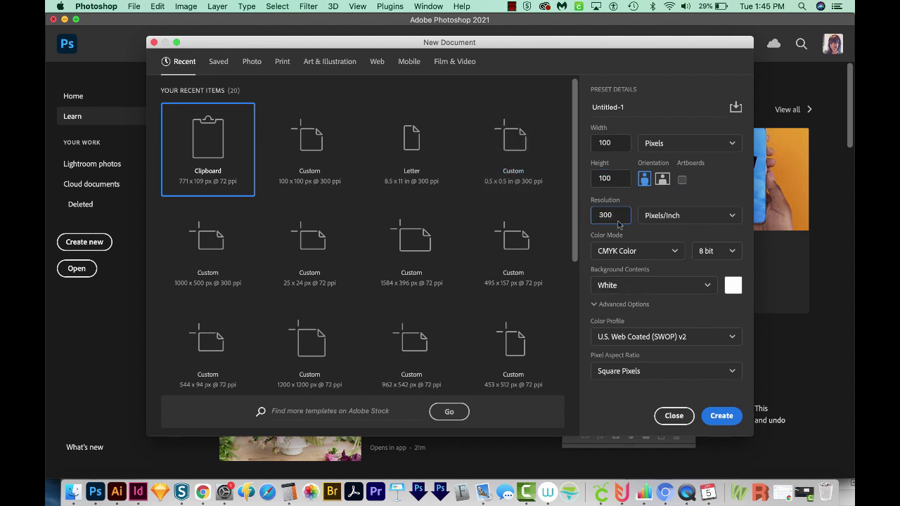
{"action": "left_click", "coordinate": [681, 244]}
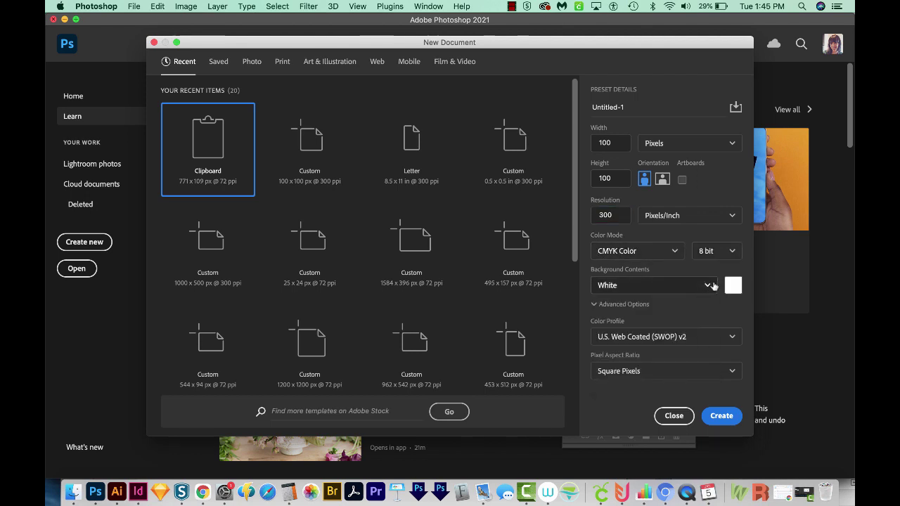
{"action": "left_click", "coordinate": [714, 286]}
{"action": "left_click", "coordinate": [623, 363]}
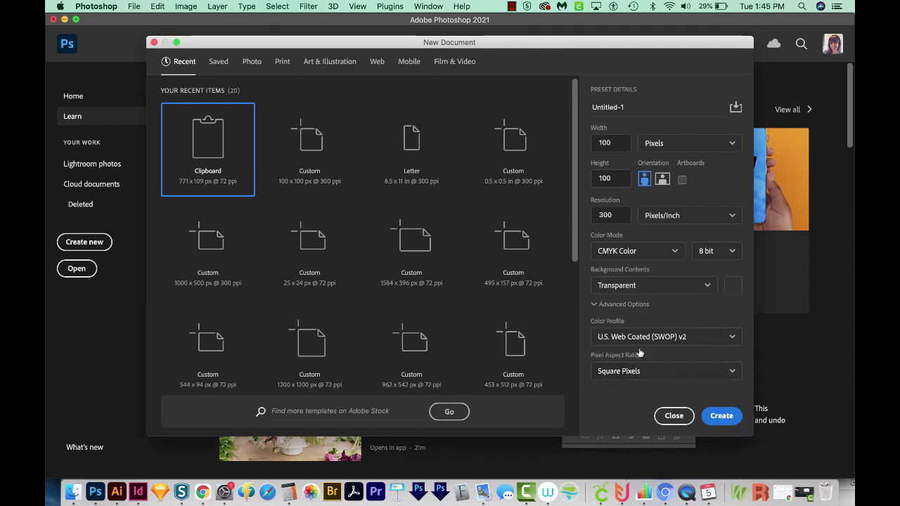
Create the 100 × 100 px document and zoom in on the canvas
{"action": "left_click", "coordinate": [721, 416]}
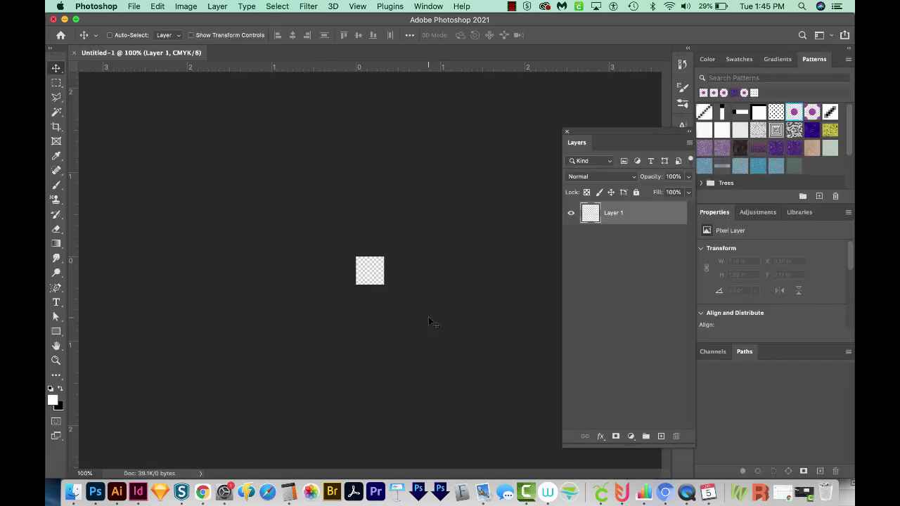
{"action": "key", "text": "super+equal"}
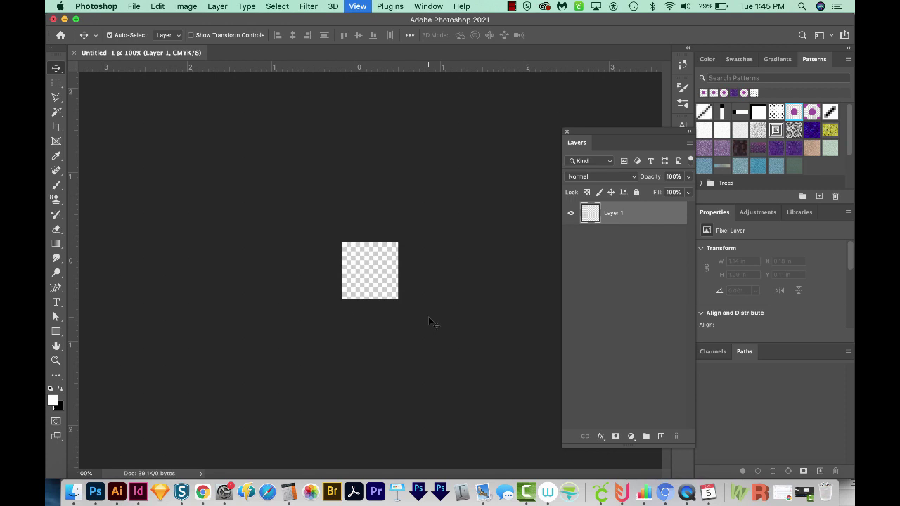
{"action": "key", "text": "super+equal"}
{"action": "key", "text": "super+equal"}
{"action": "key", "text": "super+equal"}
{"action": "key", "text": "super+equal"}
{"action": "key", "text": "super+equal"}
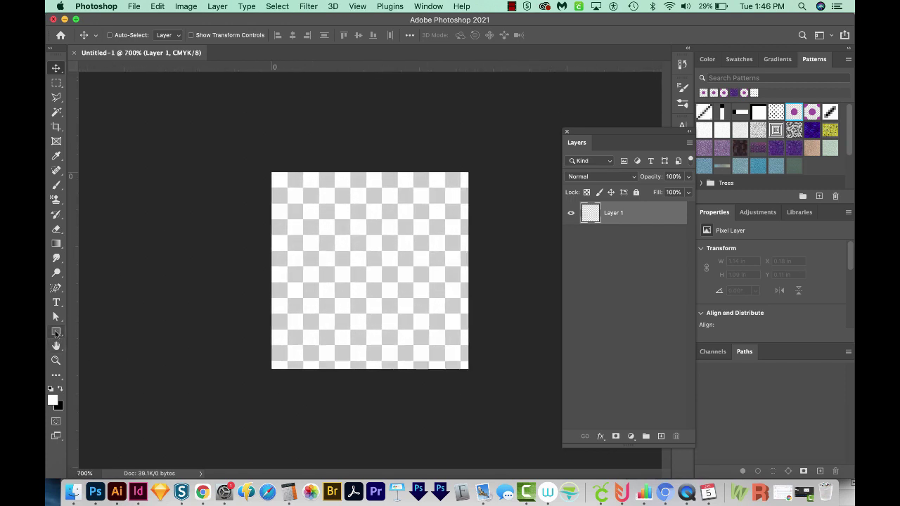
Draw a light pink 29 × 29 px Ellipse shape above-left of the canvas centre
{"action": "left_click", "coordinate": [55, 331]}
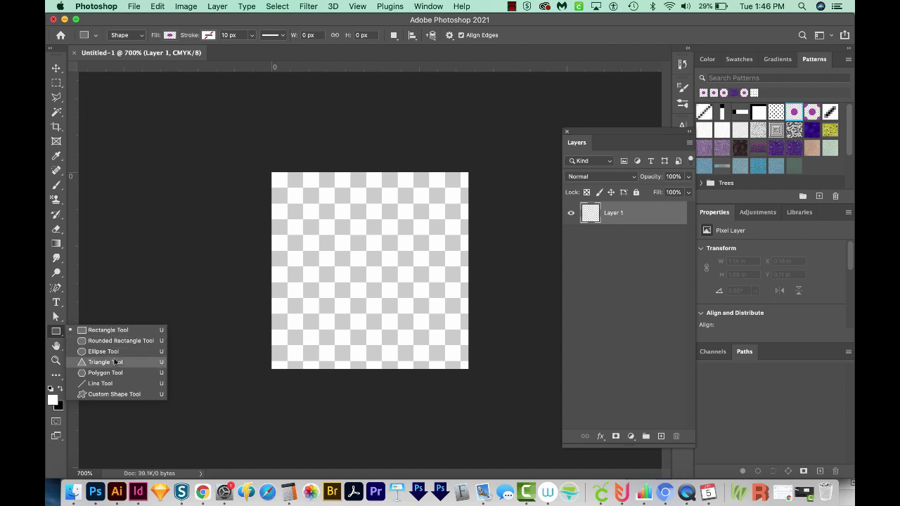
{"action": "left_click", "coordinate": [104, 352]}
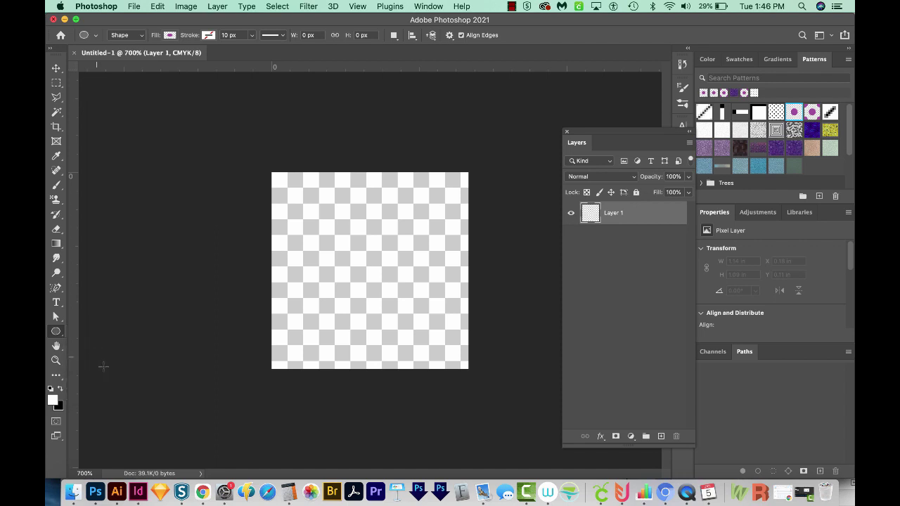
{"action": "left_click", "coordinate": [130, 38]}
{"action": "left_click", "coordinate": [130, 37]}
{"action": "left_click", "coordinate": [170, 37]}
{"action": "left_click", "coordinate": [239, 57]}
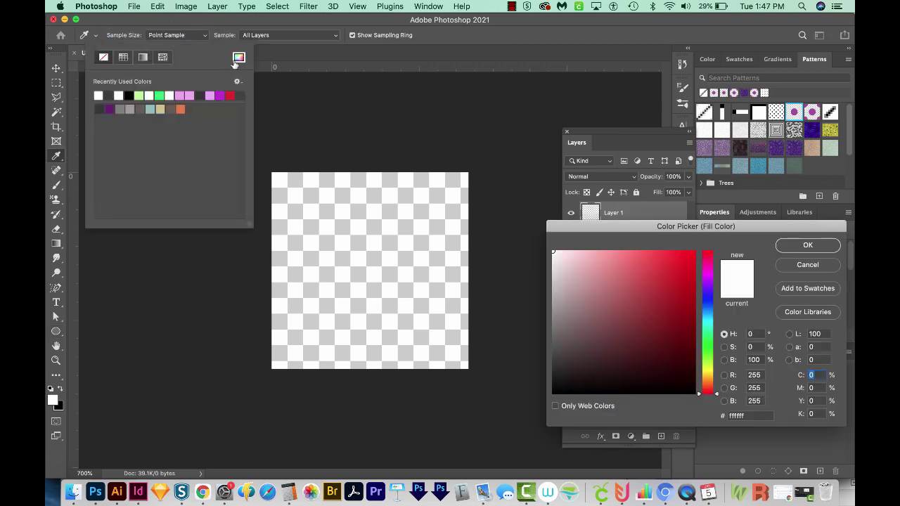
{"action": "left_click", "coordinate": [708, 277]}
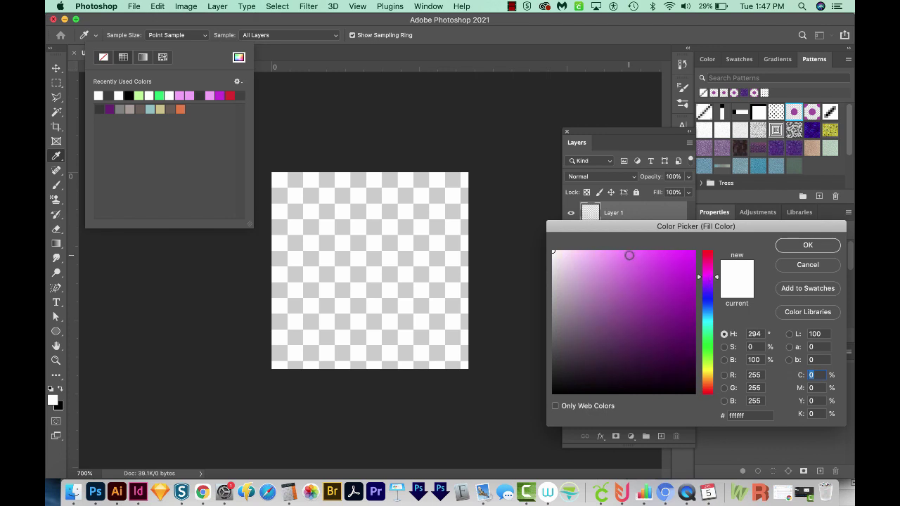
{"action": "left_click", "coordinate": [628, 253]}
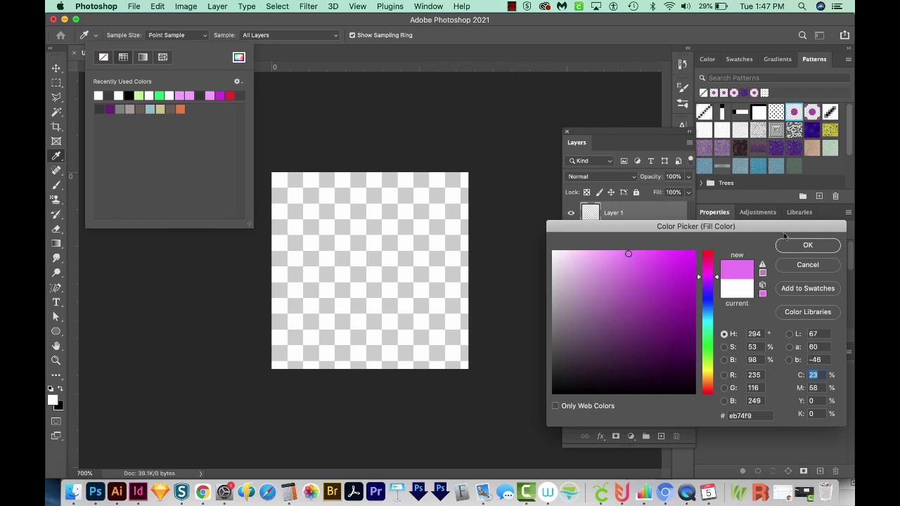
{"action": "left_click", "coordinate": [808, 245]}
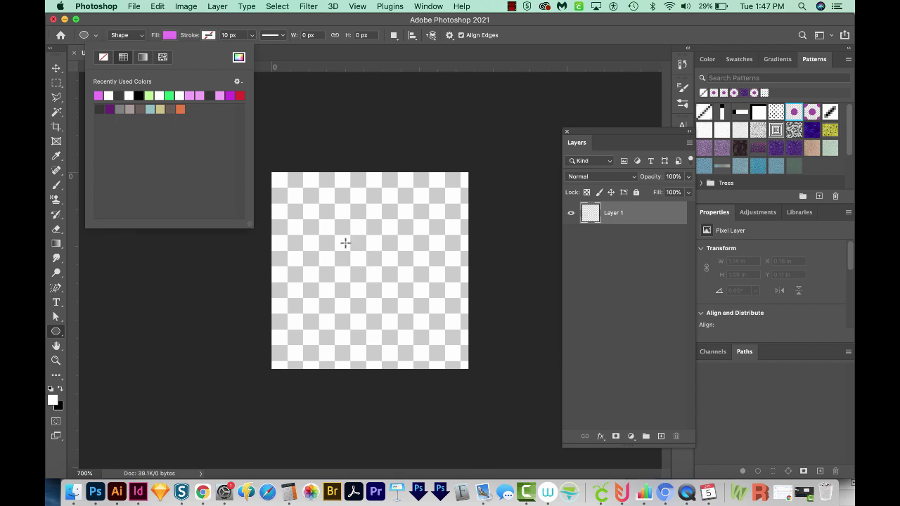
{"action": "left_click_drag", "start_coordinate": [328, 232], "coordinate": [398, 289]}
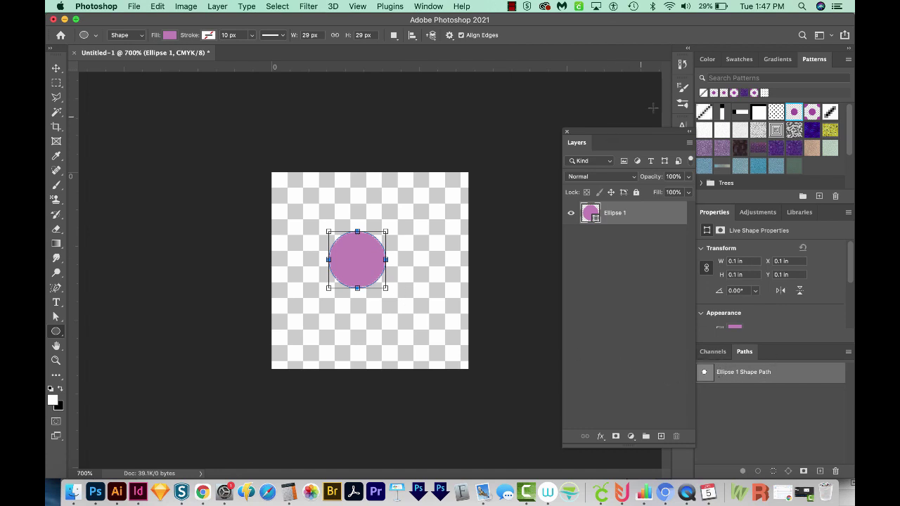
{"action": "left_click", "coordinate": [595, 223]}
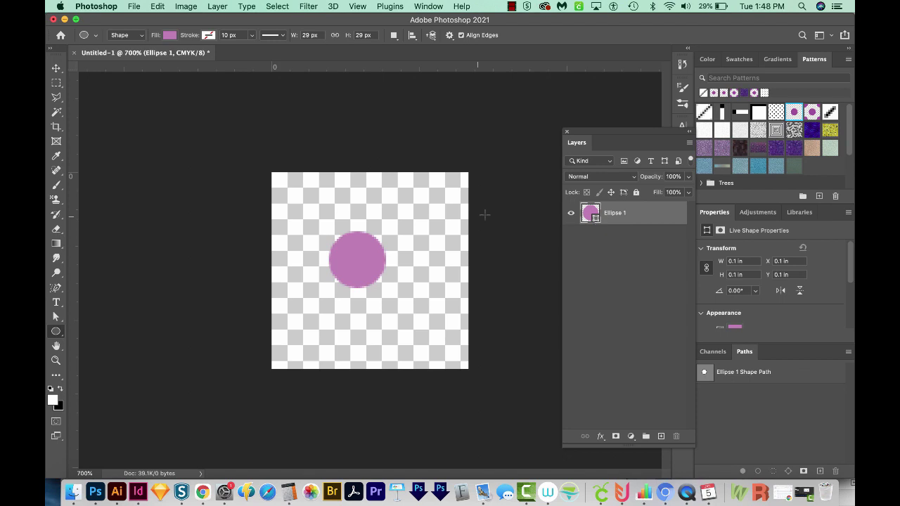
Select all and align the pink circle to the canvas's horizontal and vertical centres
{"action": "key", "text": "v"}
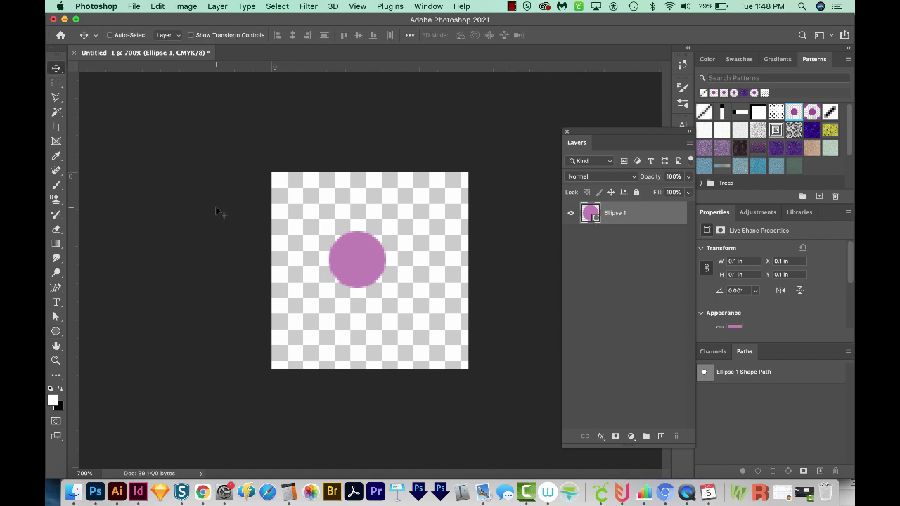
{"action": "key", "text": "super+a"}
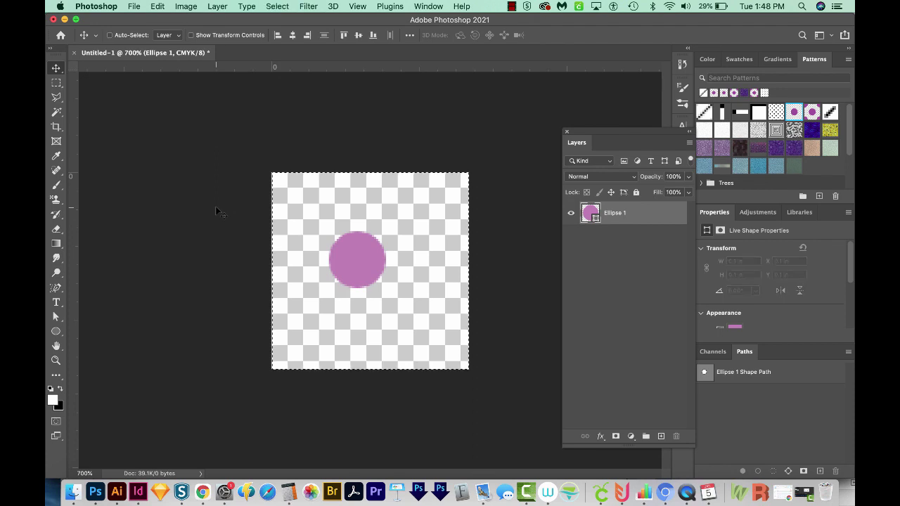
{"action": "left_click", "coordinate": [293, 35]}
{"action": "left_click", "coordinate": [359, 36]}
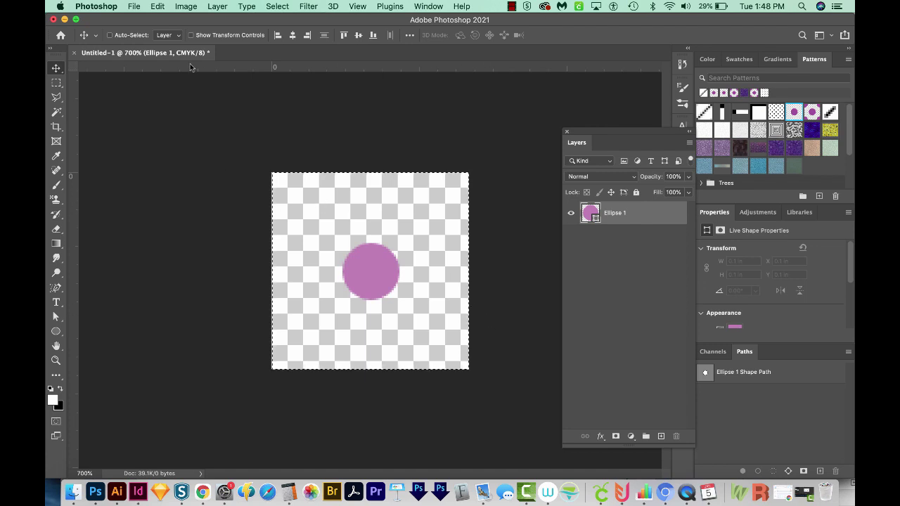
Define the pink circle tile as a new pattern, Pattern 20, keeping the default name
{"action": "left_click", "coordinate": [158, 6]}
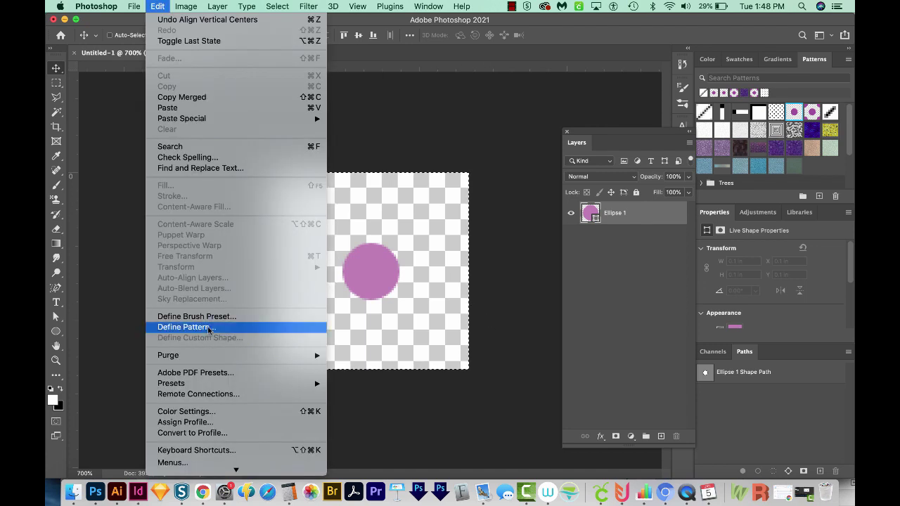
{"action": "left_click", "coordinate": [208, 328]}
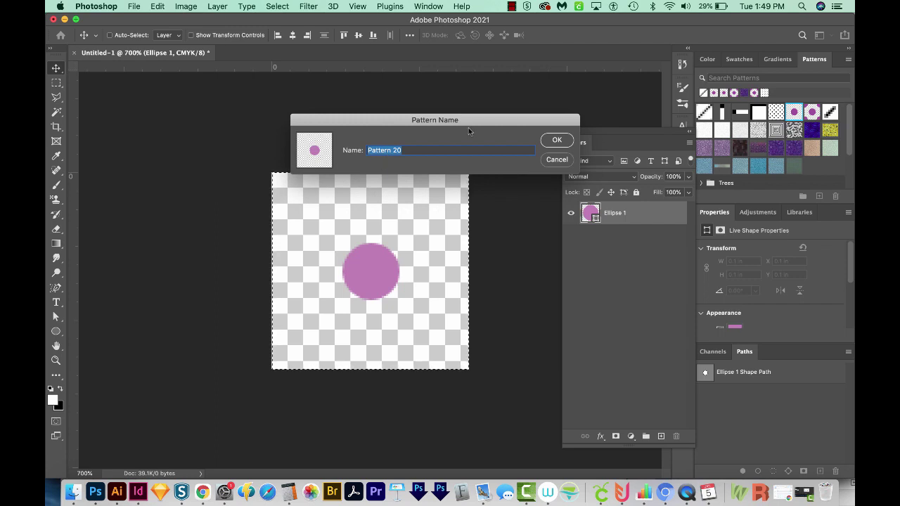
{"action": "left_click", "coordinate": [557, 140]}
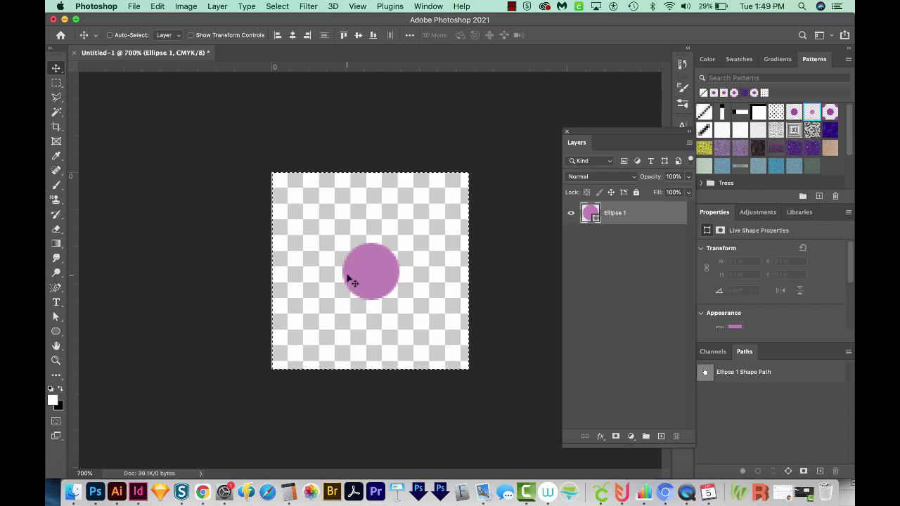
Create a white Letter 8.5 × 11 in, 300 ppi page from the Print presets
{"action": "key", "text": "super"}
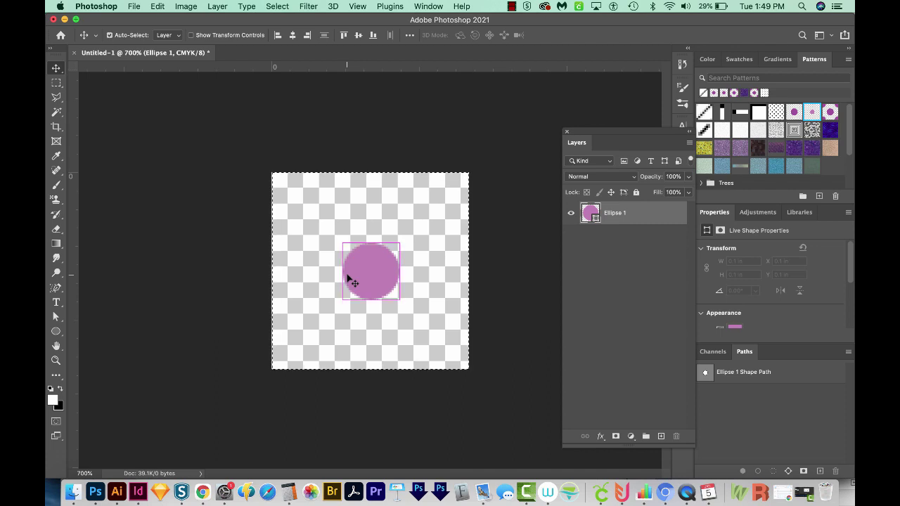
{"action": "key", "text": "super+n"}
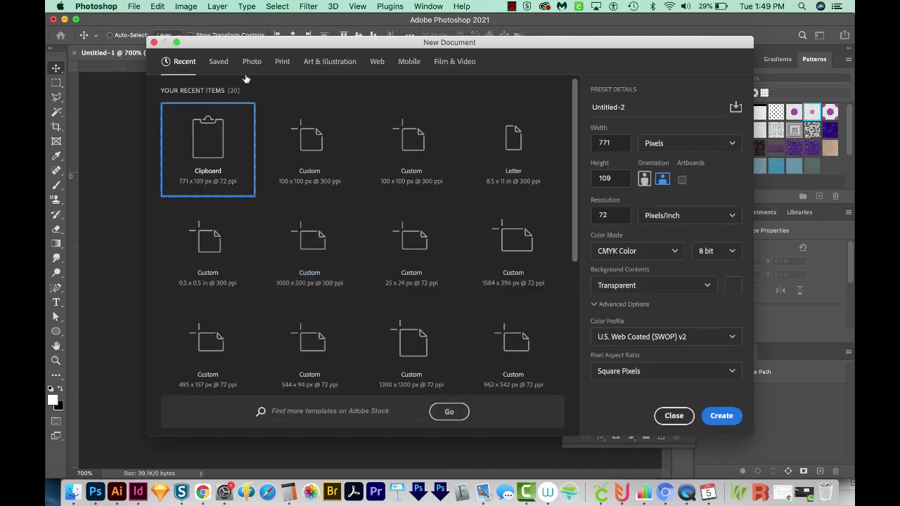
{"action": "left_click", "coordinate": [280, 64]}
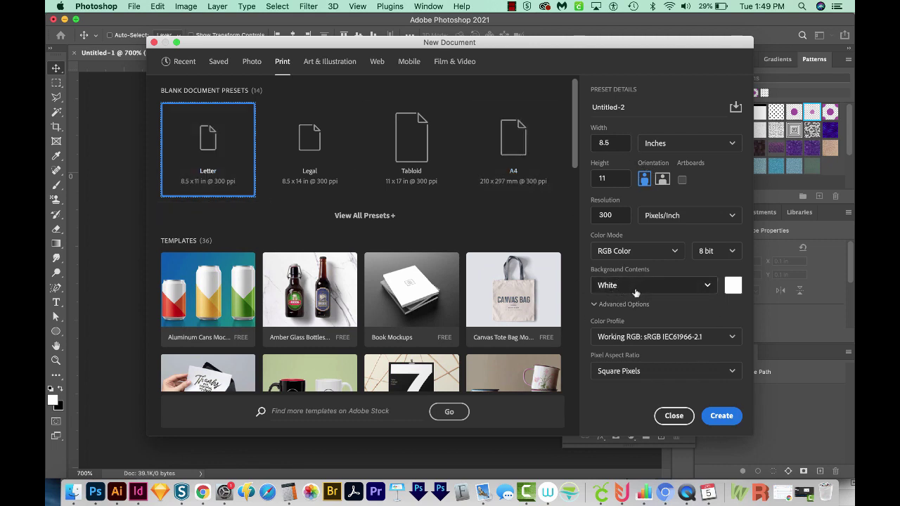
{"action": "left_click", "coordinate": [722, 416]}
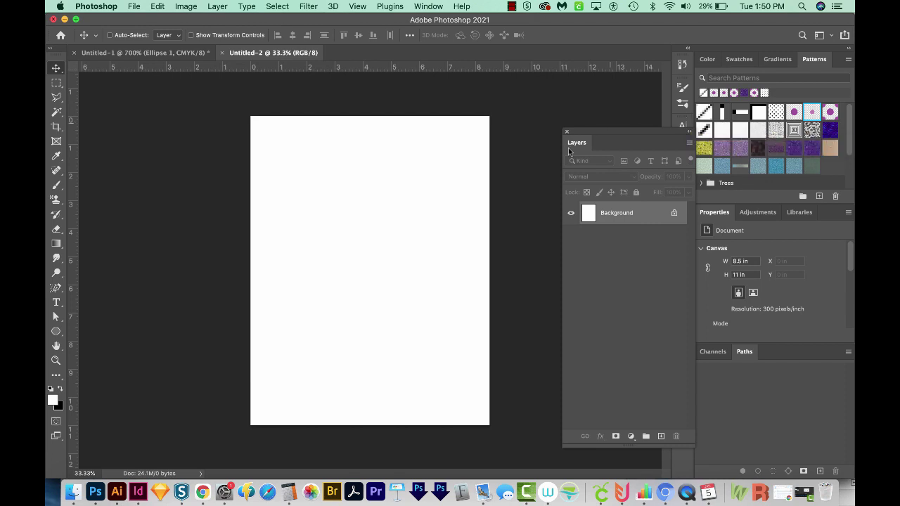
Draw a 3.94-inch circle filled with the pink-dot pattern near the page's upper left
{"action": "left_click", "coordinate": [56, 333]}
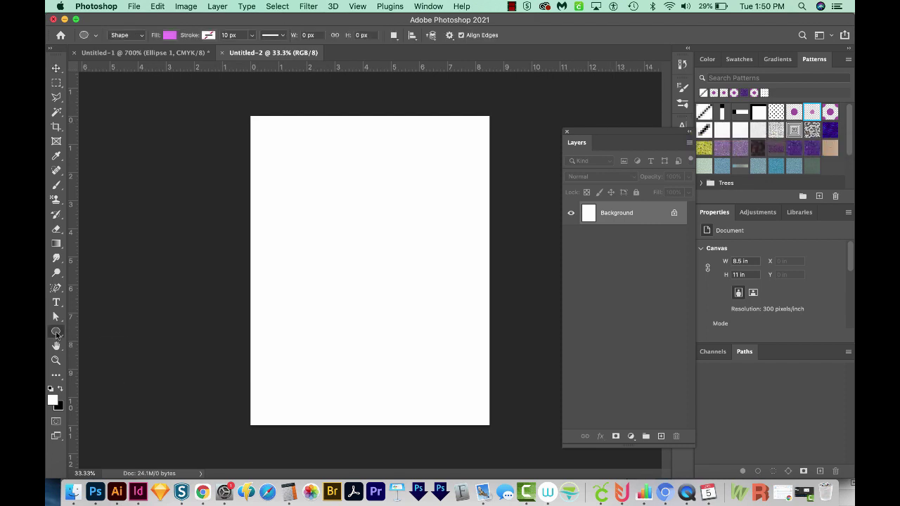
{"action": "left_click", "coordinate": [169, 36]}
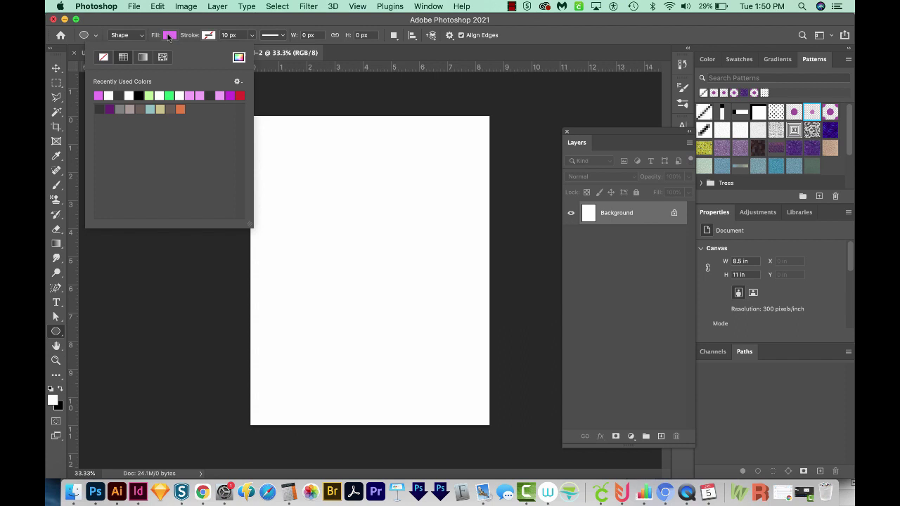
{"action": "left_click", "coordinate": [163, 57]}
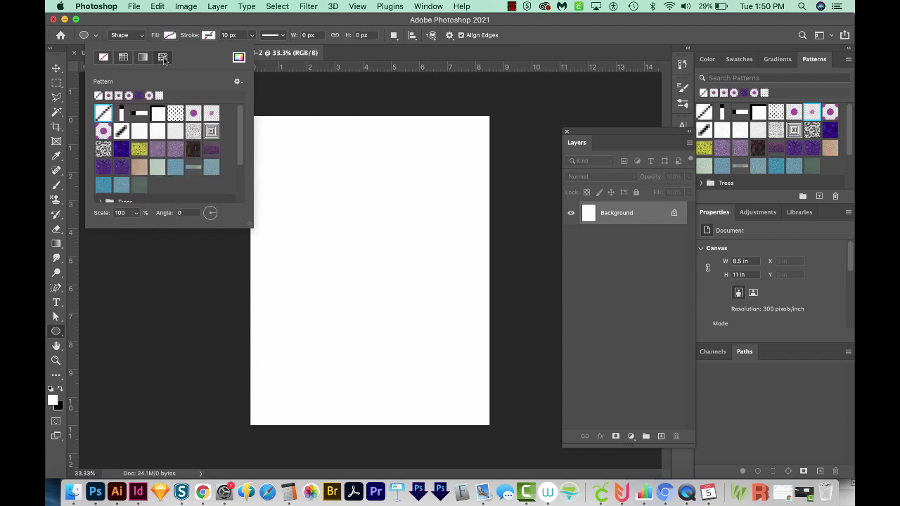
{"action": "left_click", "coordinate": [212, 114]}
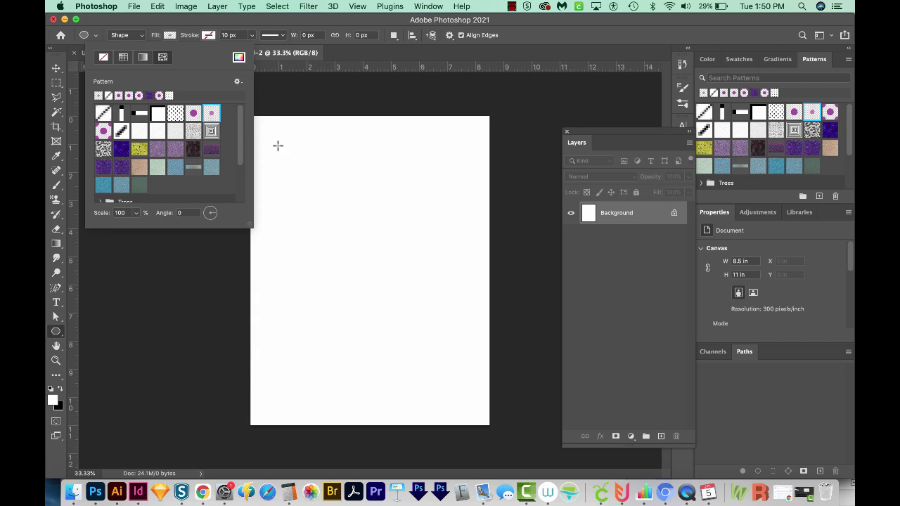
{"action": "left_click_drag", "start_coordinate": [277, 145], "coordinate": [389, 277]}
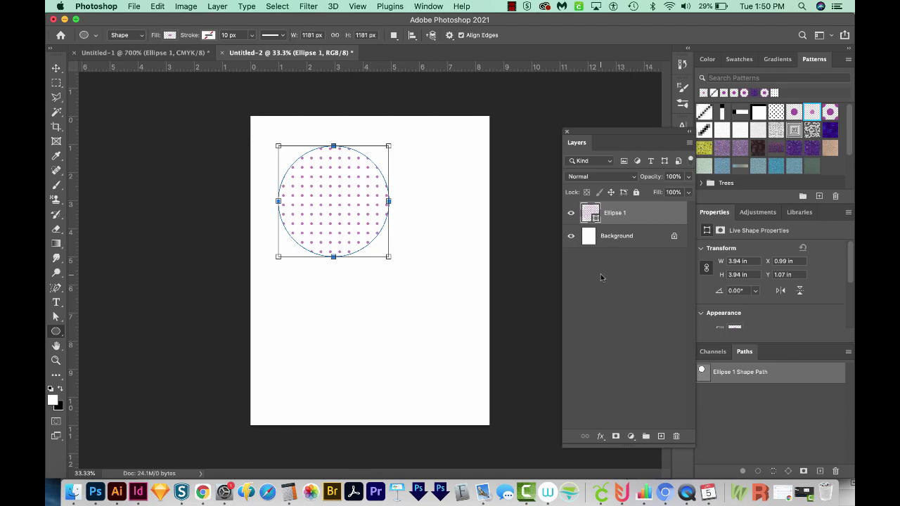
{"action": "key", "text": "Return"}
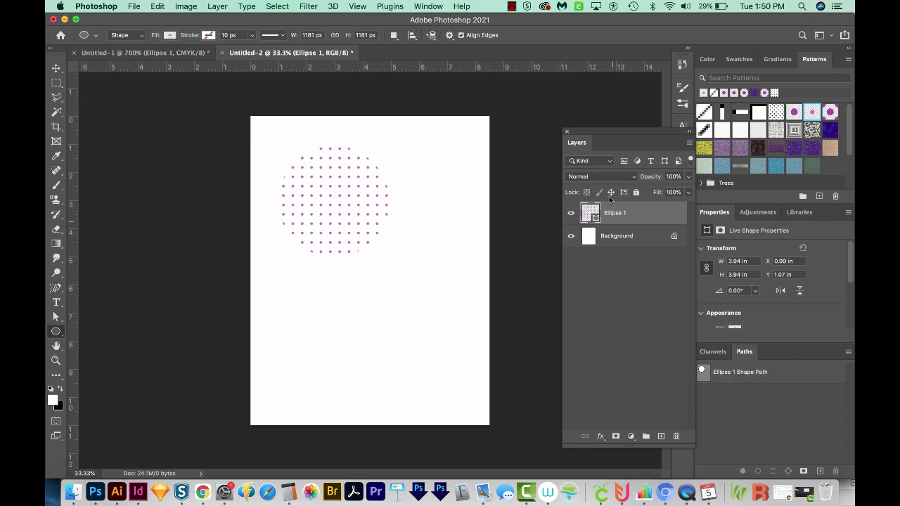
Hide Ellipse 1 and cover the page with a pink-dot Pattern Fill 1 layer
{"action": "left_click", "coordinate": [582, 269]}
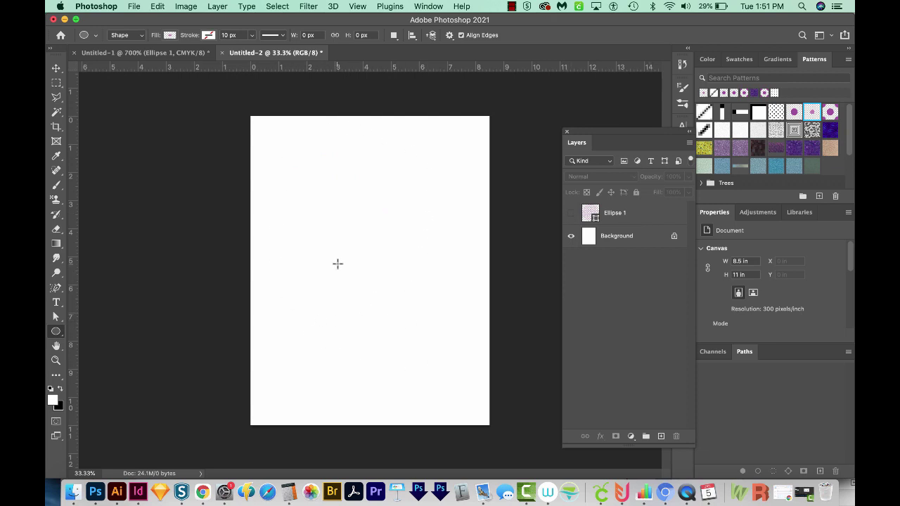
{"action": "left_click", "coordinate": [622, 236]}
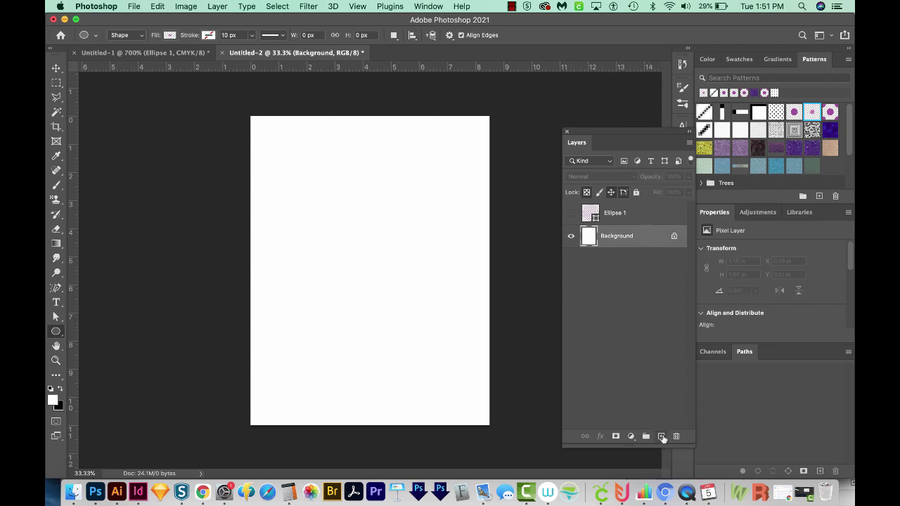
{"action": "left_click", "coordinate": [661, 436]}
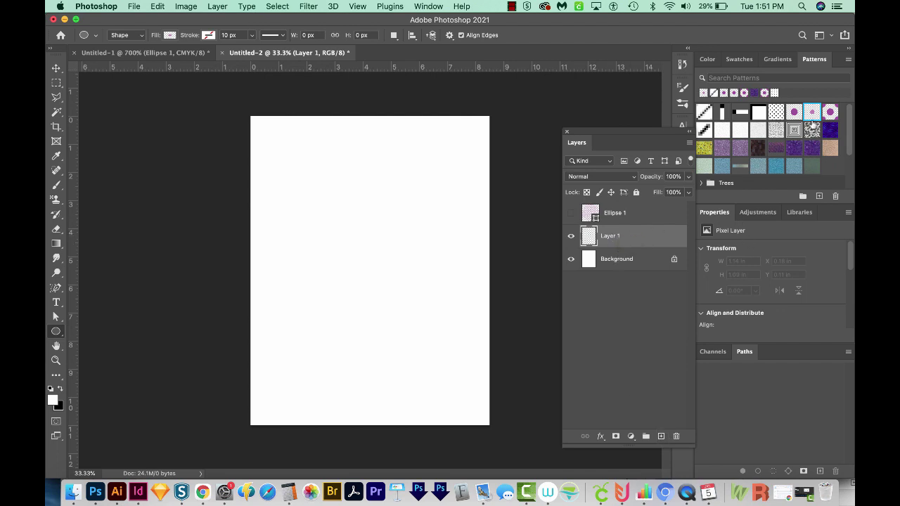
{"action": "left_click", "coordinate": [813, 113]}
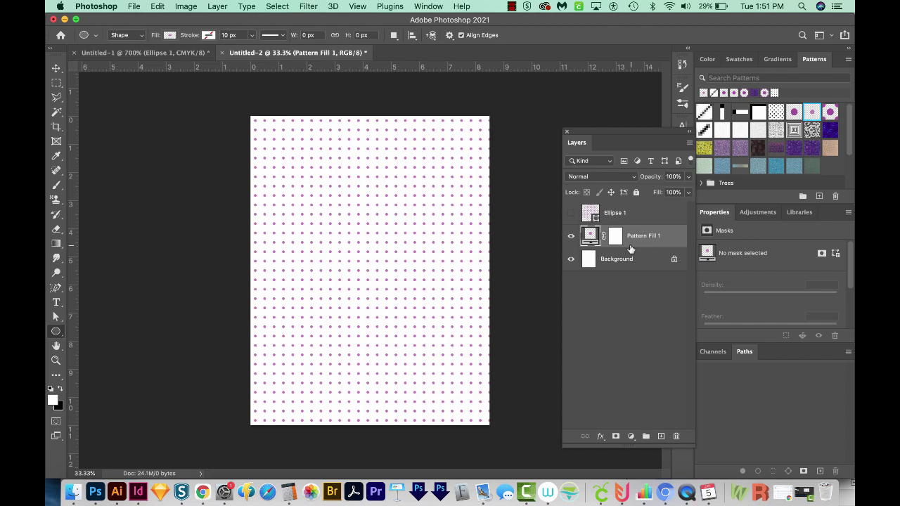
{"action": "double_click", "coordinate": [591, 238]}
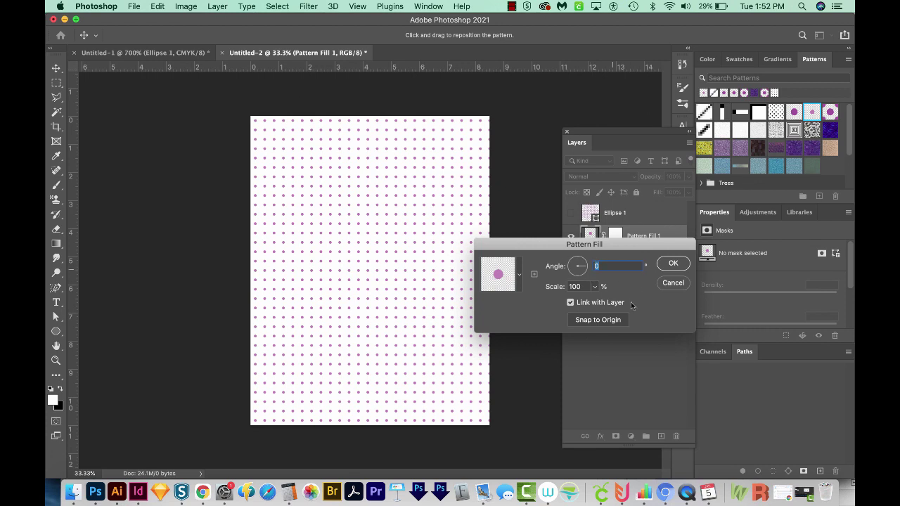
Rotate the pattern fill to a 45° angle and try a 200% scale
{"action": "key", "text": "Tab"}
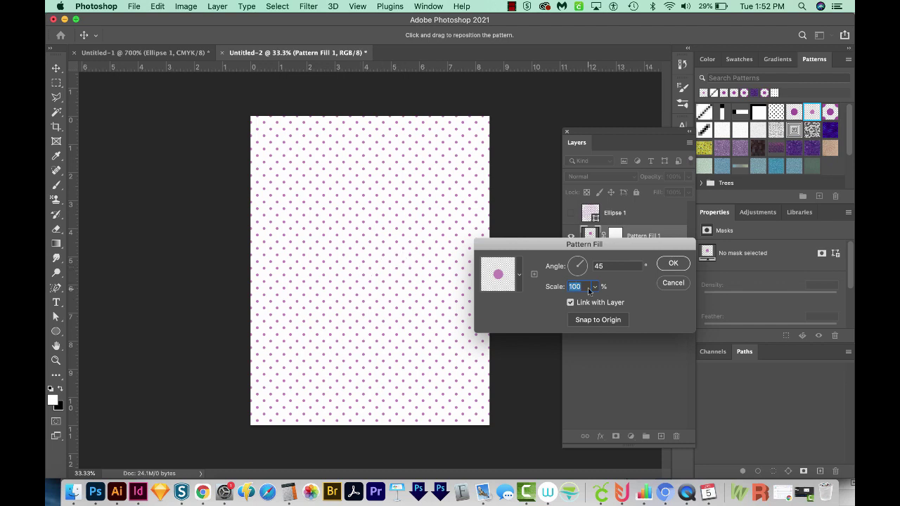
{"action": "type", "text": "2"}
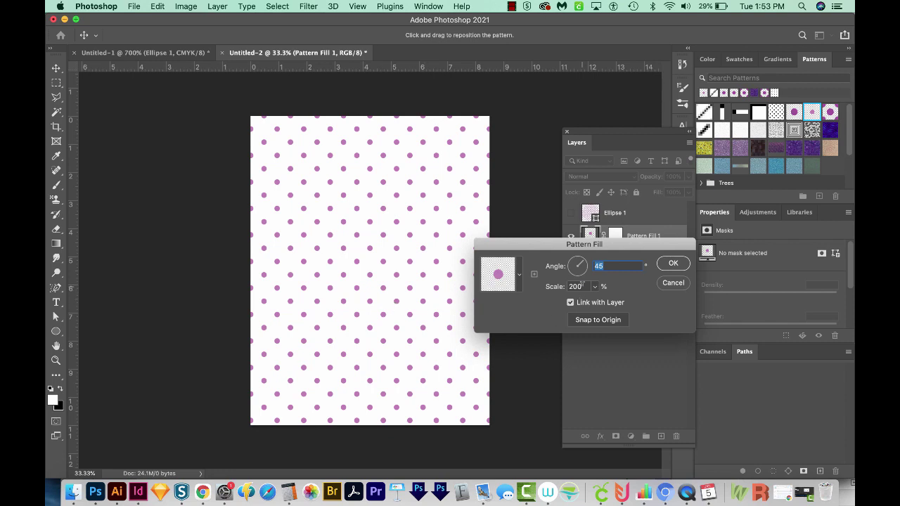
{"action": "left_click_drag", "start_coordinate": [583, 286], "coordinate": [569, 287]}
Return the pattern scale to 100%, confirm, and add a new layer below Pattern Fill 1
{"action": "type", "text": "1"}
{"action": "key", "text": "Return"}
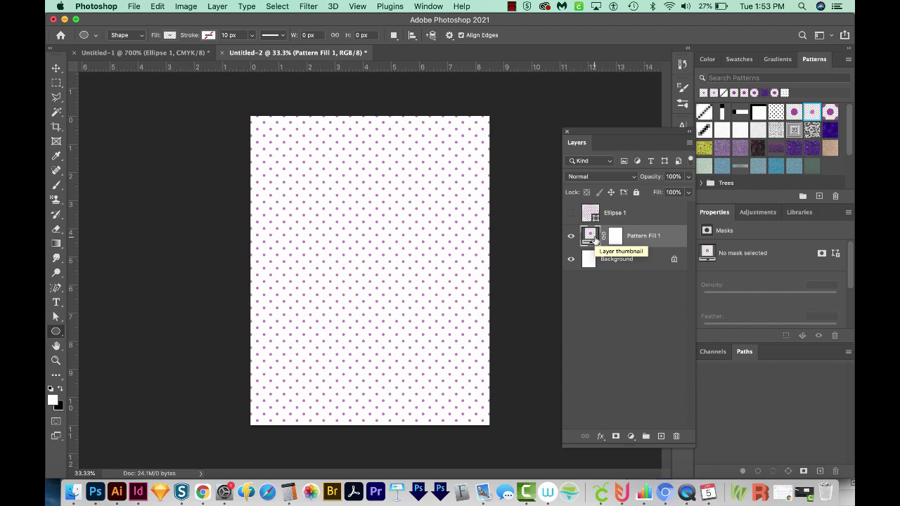
{"action": "left_click", "coordinate": [661, 436]}
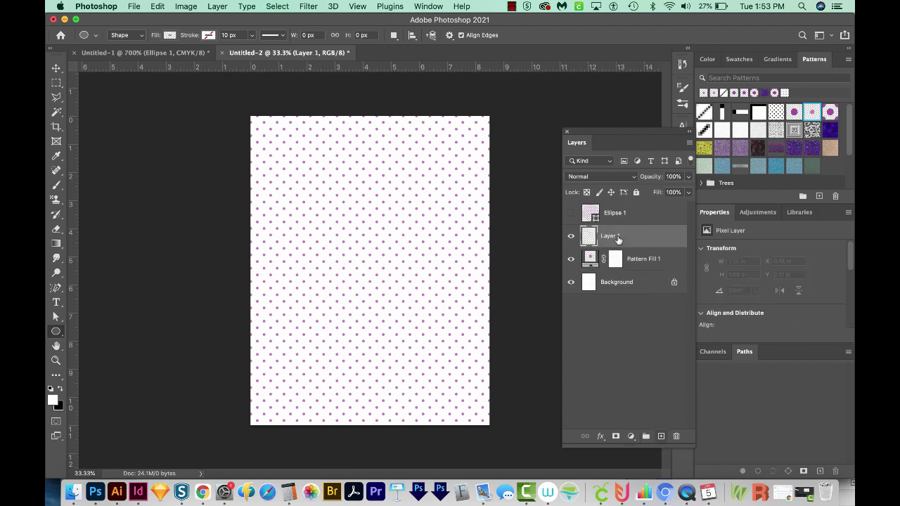
{"action": "mouse_move", "coordinate": [619, 240]}
{"action": "left_mouse_down"}
{"action": "mouse_move", "coordinate": [618, 273]}
{"action": "mouse_move", "coordinate": [617, 264]}
{"action": "left_mouse_up"}
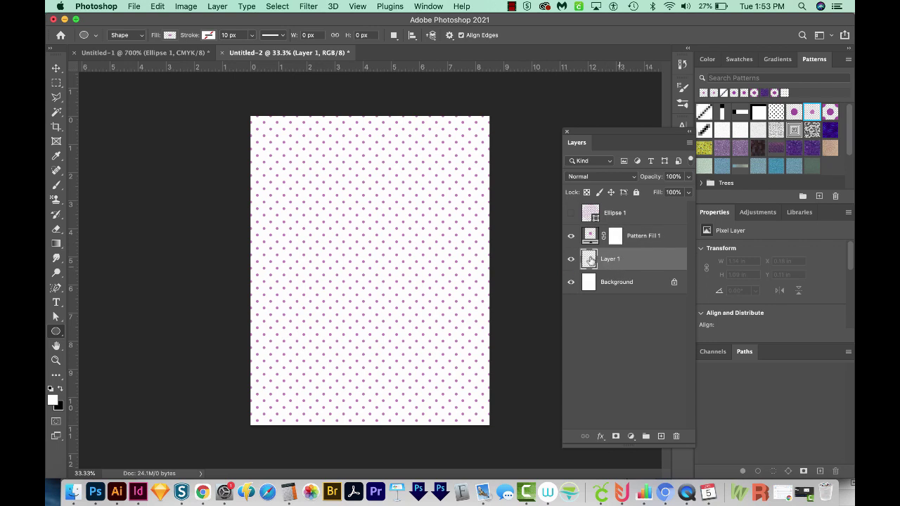
Fill the new Layer 1 solid deep purple beneath the pink dots
{"action": "left_click", "coordinate": [52, 400]}
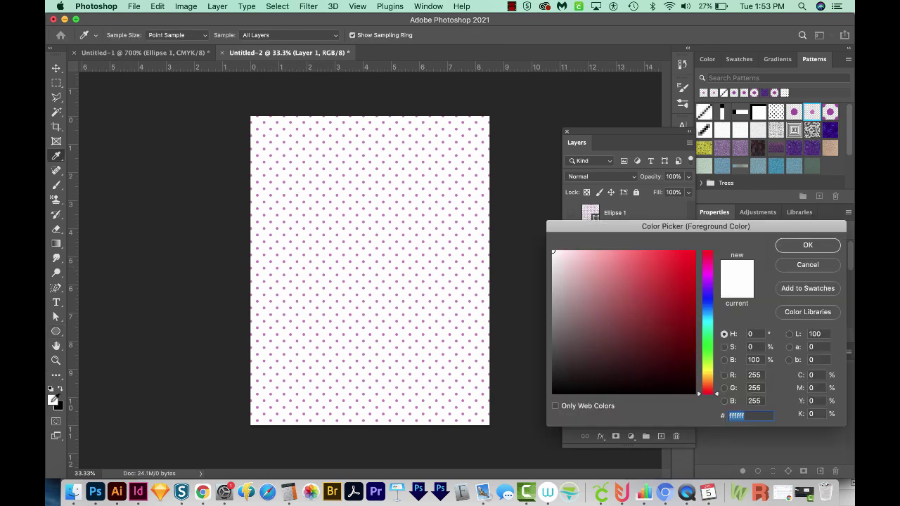
{"action": "left_click", "coordinate": [709, 277]}
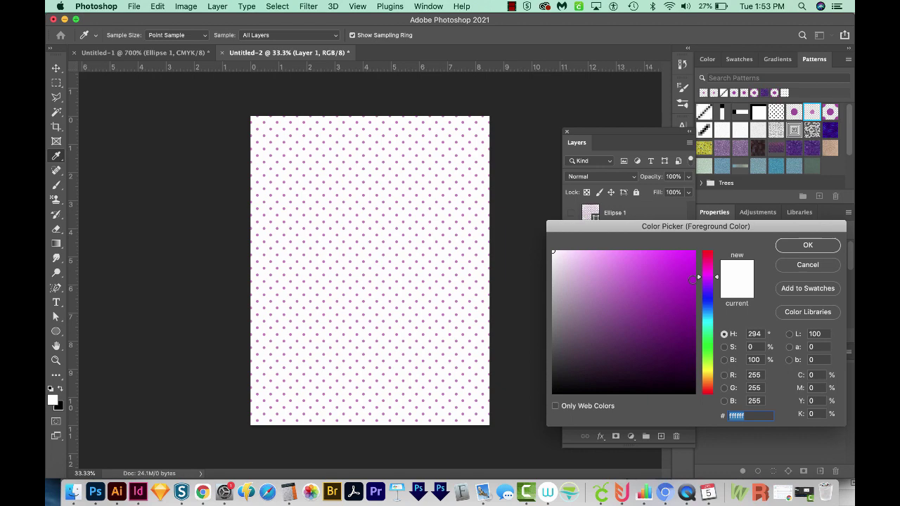
{"action": "left_click", "coordinate": [694, 285]}
{"action": "left_click", "coordinate": [815, 248]}
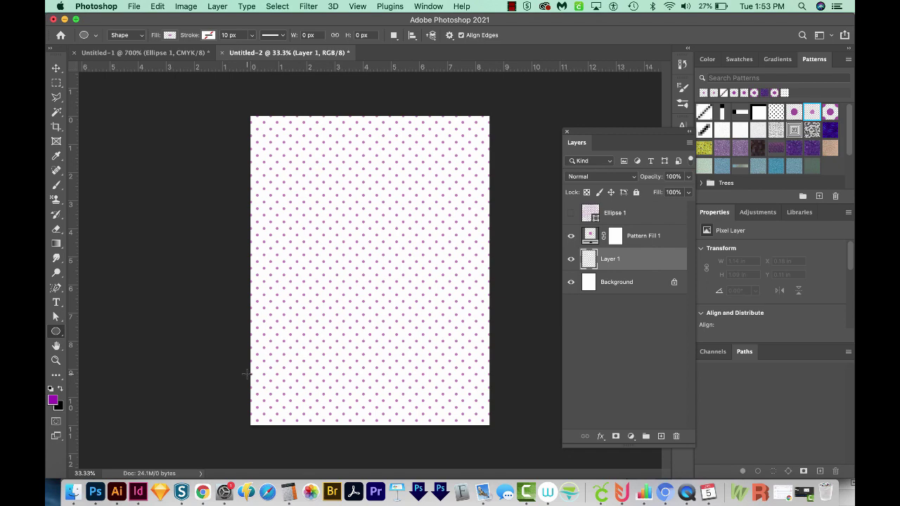
{"action": "key", "text": "alt+BackSpace"}
{"action": "left_click", "coordinate": [615, 237]}
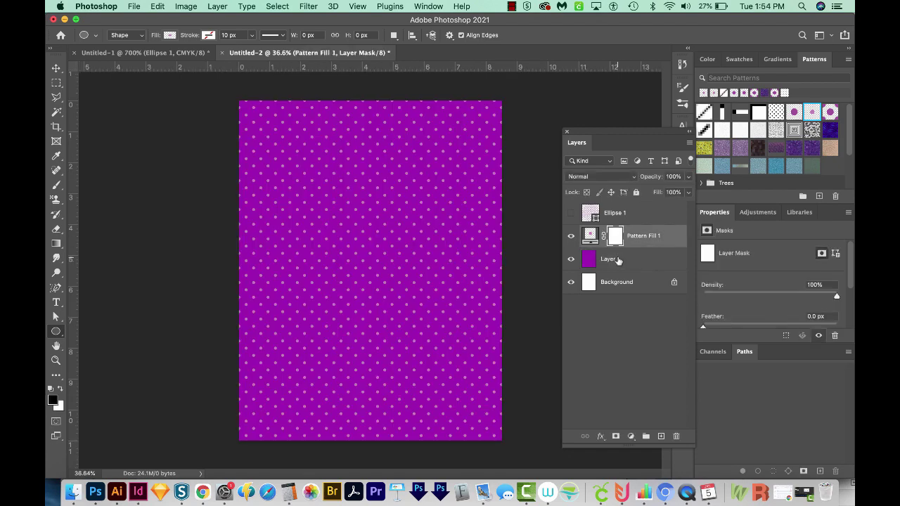
{"action": "left_click", "coordinate": [616, 260]}
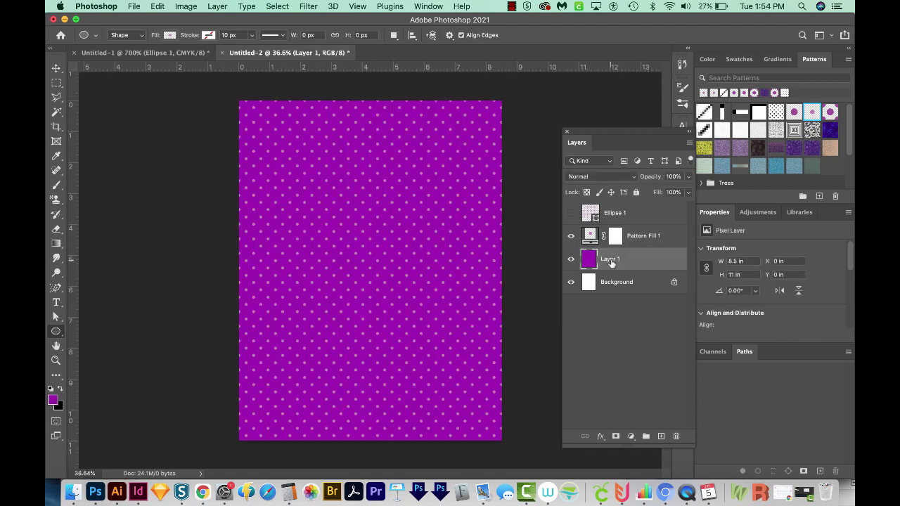
Hide Pattern Fill 1, choose the Pattern Stamp Tool, and add a new Layer 2
{"action": "left_click", "coordinate": [610, 262], "text": "super"}
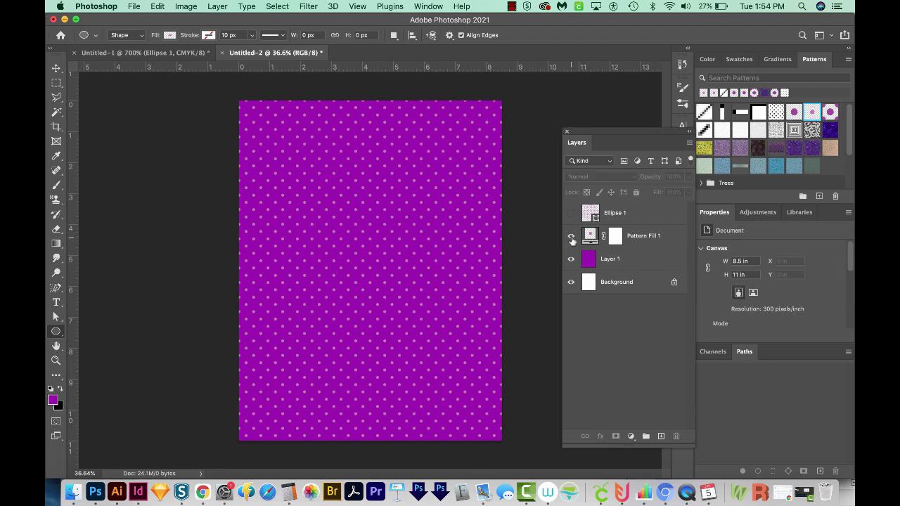
{"action": "left_click", "coordinate": [571, 241]}
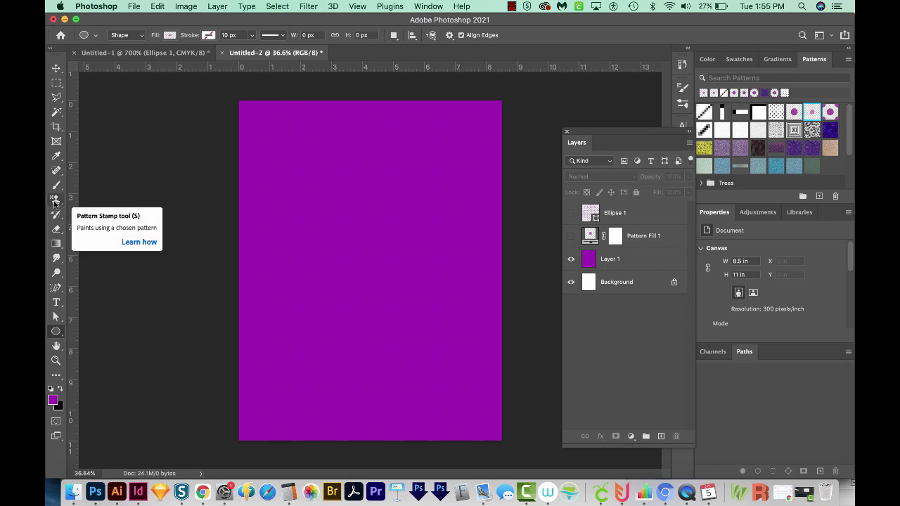
{"action": "left_click", "coordinate": [56, 201]}
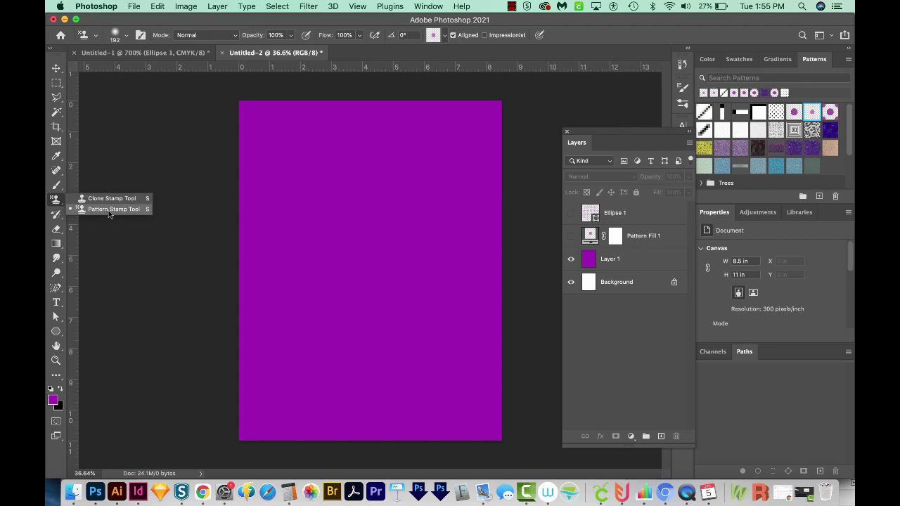
{"action": "left_click", "coordinate": [110, 210]}
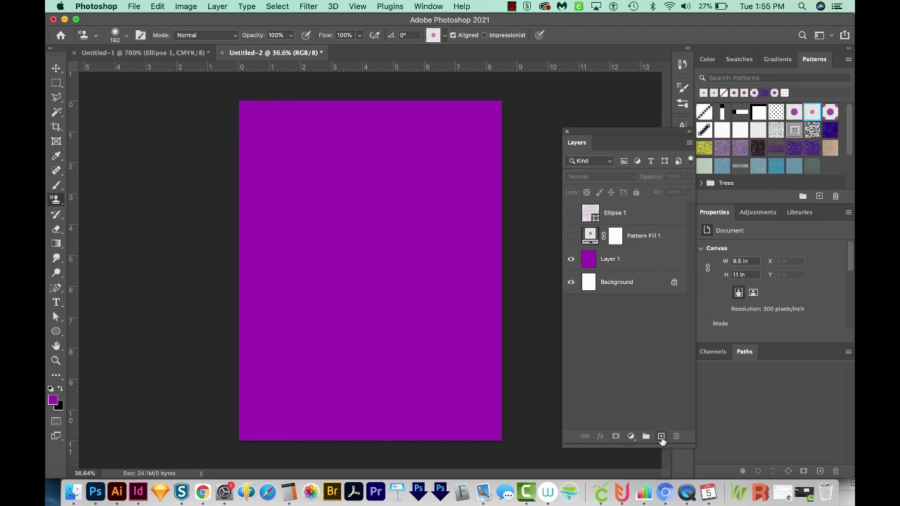
{"action": "left_click", "coordinate": [661, 437]}
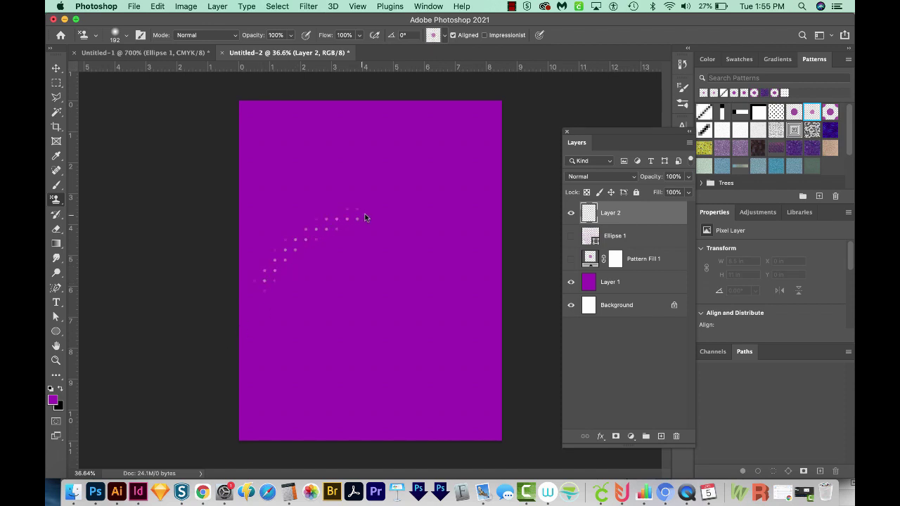
Paint three loose strokes of pink dots across the purple page
{"action": "left_click_drag", "start_coordinate": [327, 353], "coordinate": [389, 378]}
{"action": "left_click_drag", "start_coordinate": [428, 403], "coordinate": [457, 435]}
{"action": "left_click_drag", "start_coordinate": [328, 113], "coordinate": [344, 211]}
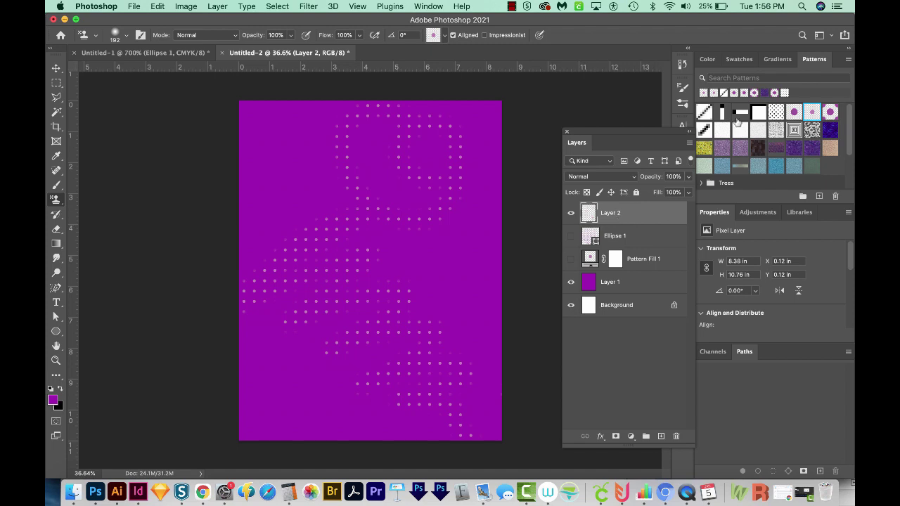
Delete the stamped-dots layer and add a second pattern fill layer over the page
{"action": "key", "text": "Delete"}
{"action": "left_click", "coordinate": [661, 437]}
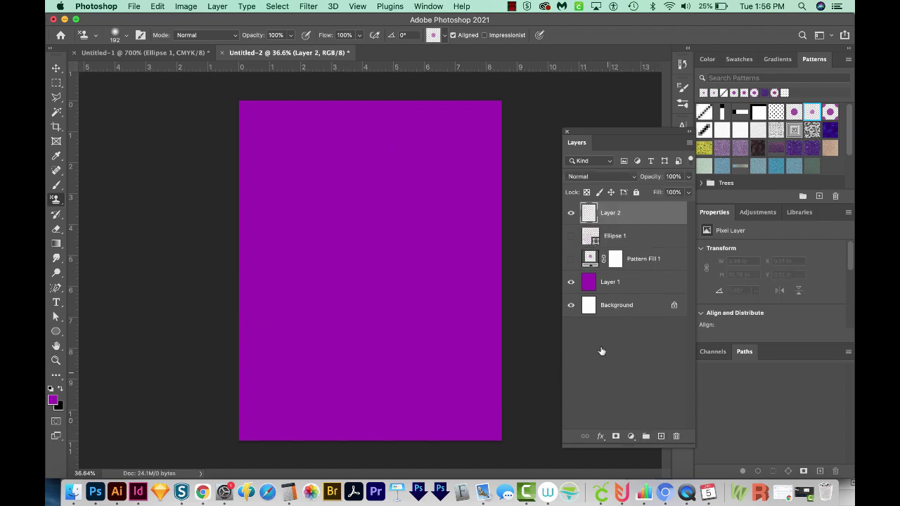
{"action": "left_click", "coordinate": [813, 112]}
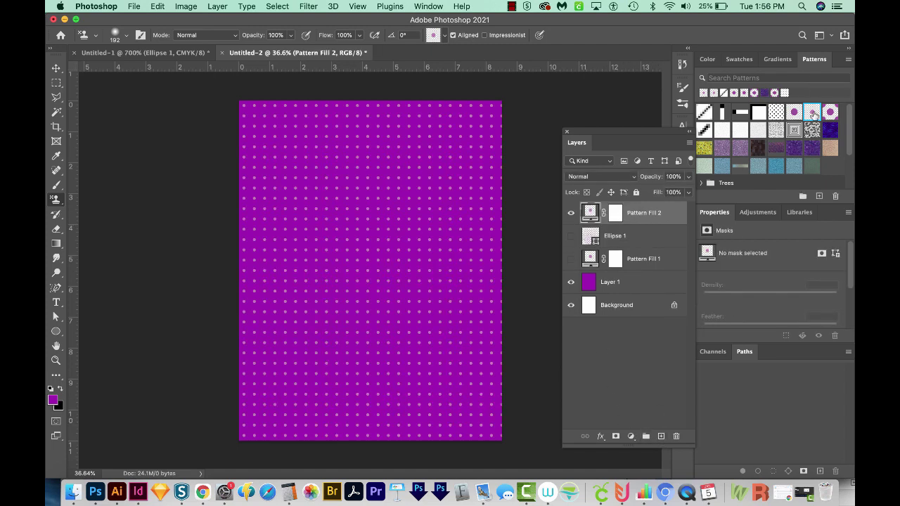
Set Pattern Fill 2 to a 45° angle and 75% scale
{"action": "double_click", "coordinate": [591, 212]}
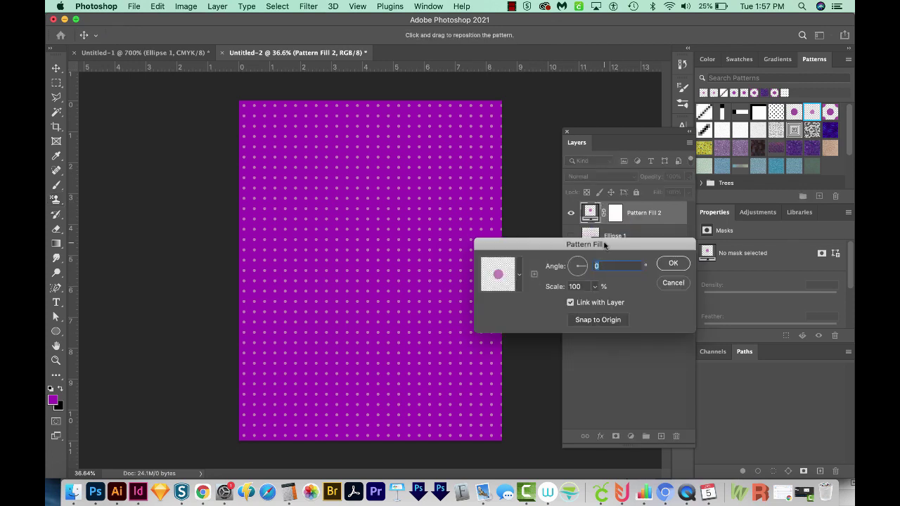
{"action": "type", "text": "45"}
{"action": "key", "text": "Tab"}
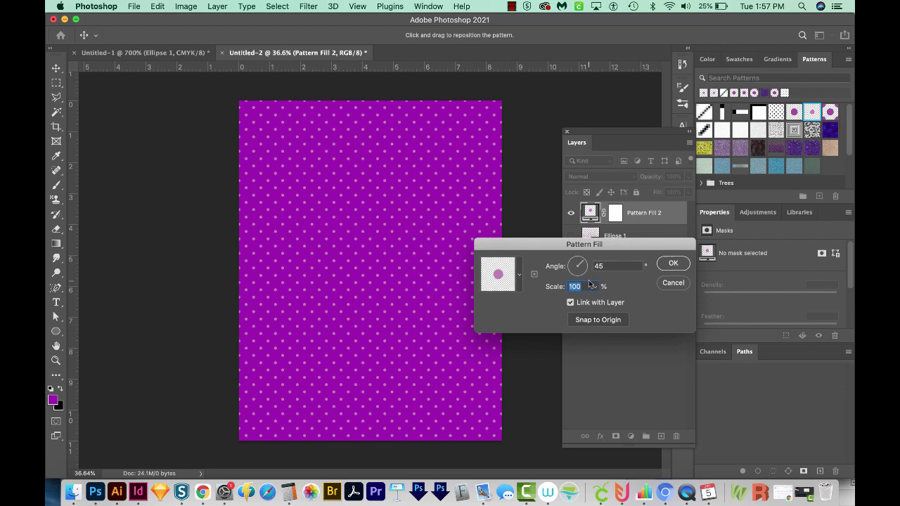
{"action": "type", "text": "75"}
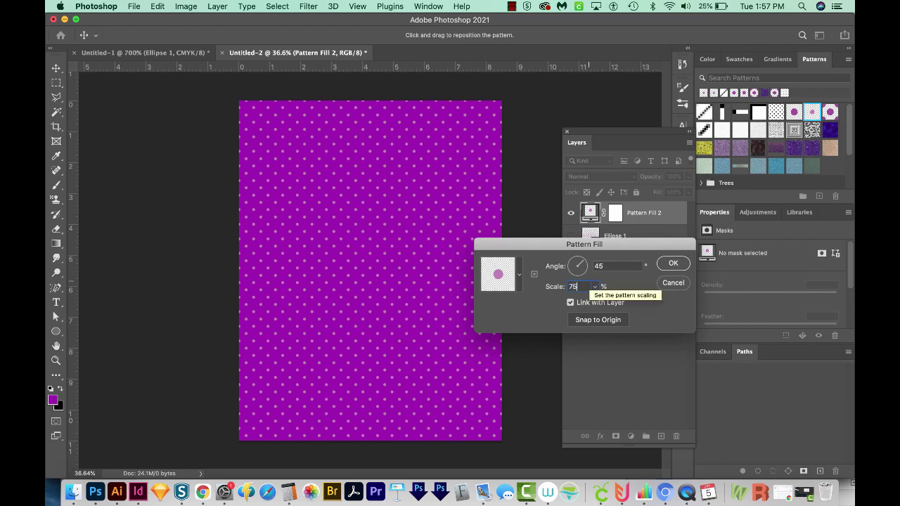
{"action": "key", "text": "Tab"}
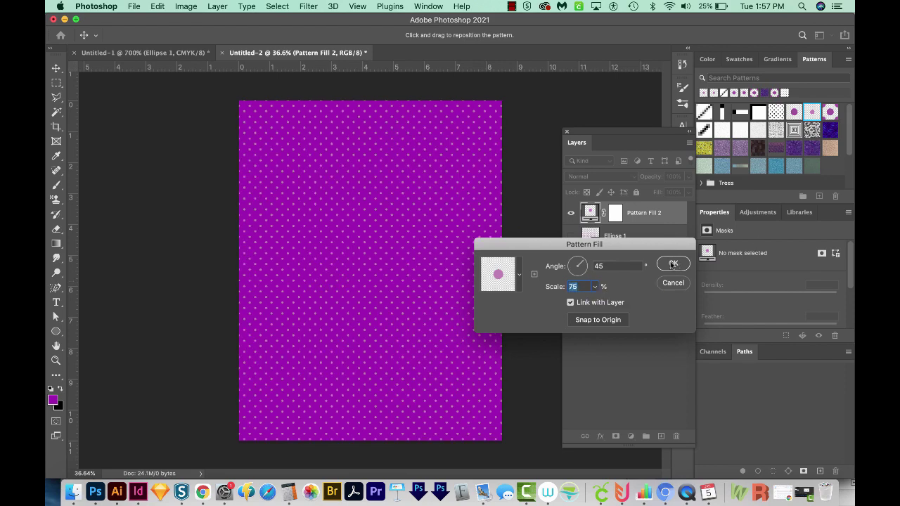
{"action": "left_click", "coordinate": [673, 264]}
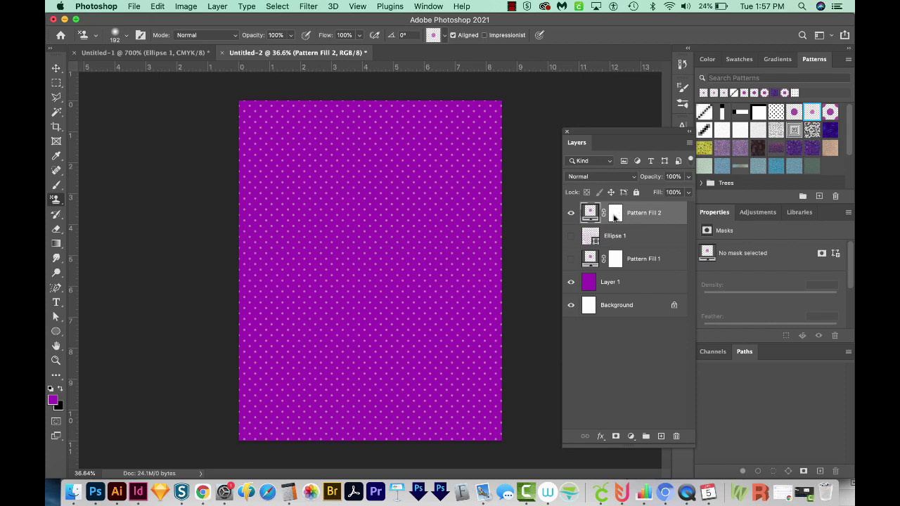
Fill the Pattern Fill 2 layer mask black to hide the pink dots
{"action": "left_click", "coordinate": [614, 218]}
{"action": "left_click", "coordinate": [51, 390]}
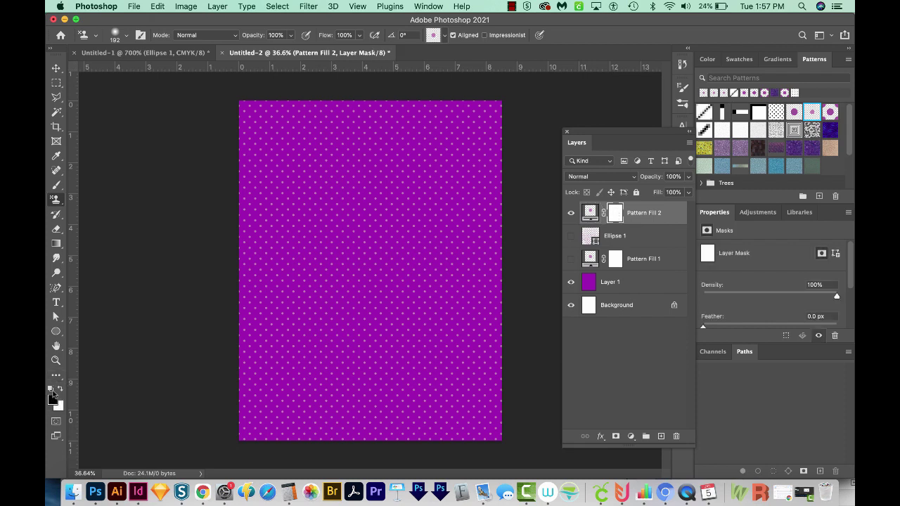
{"action": "key", "text": "x"}
{"action": "left_click", "coordinate": [60, 390]}
{"action": "key", "text": "alt+BackSpace"}
Adjust the Pattern Stamp options and make white the painting colour
{"action": "left_click", "coordinate": [56, 199]}
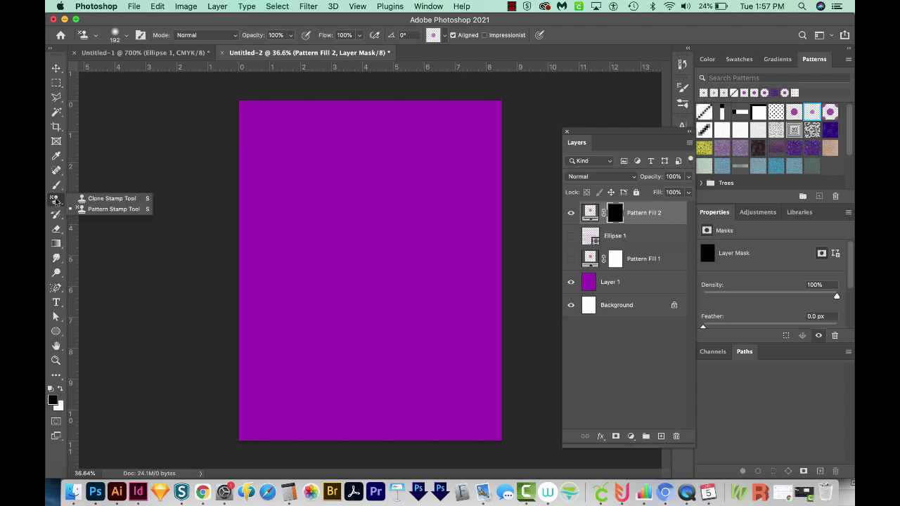
{"action": "left_click", "coordinate": [59, 406]}
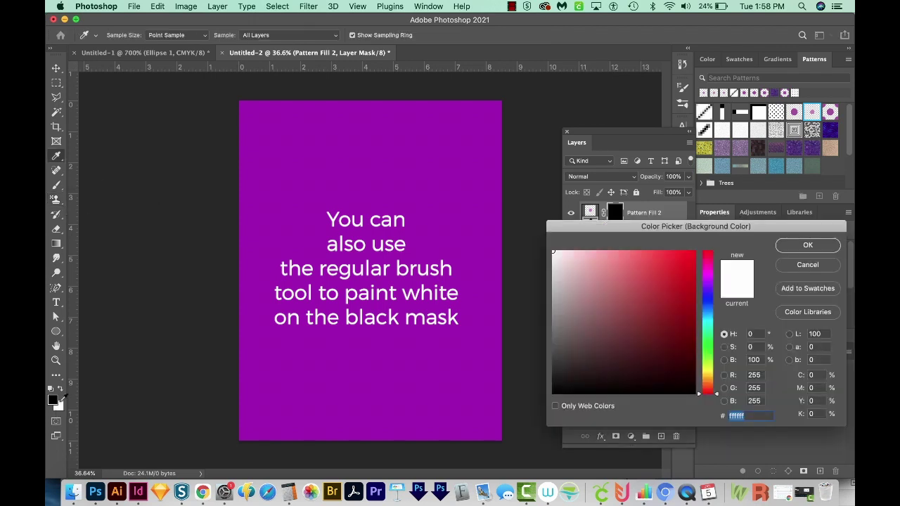
{"action": "key", "text": "Return"}
{"action": "left_click", "coordinate": [59, 388]}
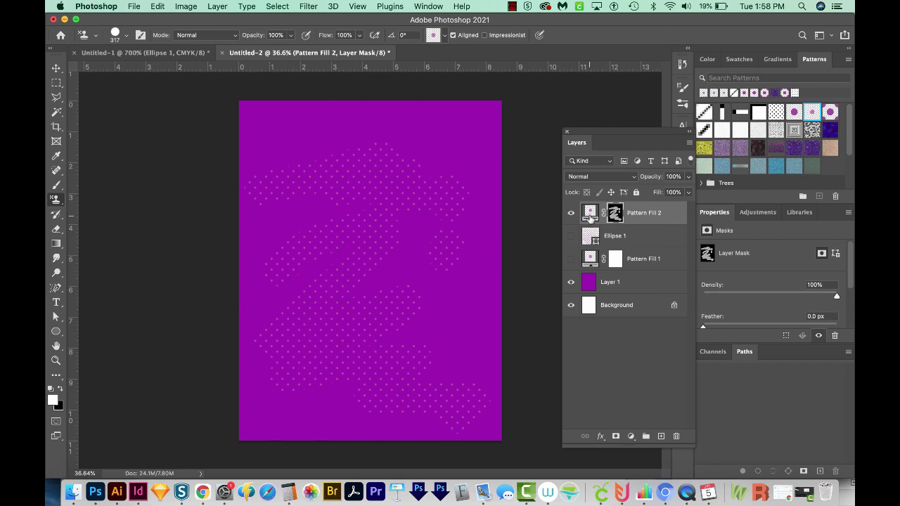
Reopen the Pattern Fill 2 settings and close them unchanged
{"action": "left_click", "coordinate": [590, 213]}
{"action": "double_click", "coordinate": [590, 213]}
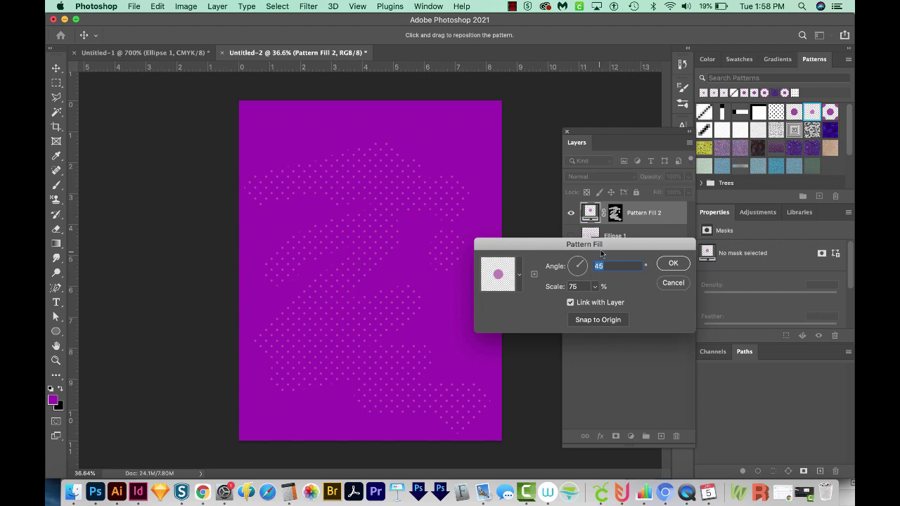
{"action": "left_click_drag", "start_coordinate": [601, 245], "coordinate": [615, 238]}
{"action": "left_click", "coordinate": [688, 256]}
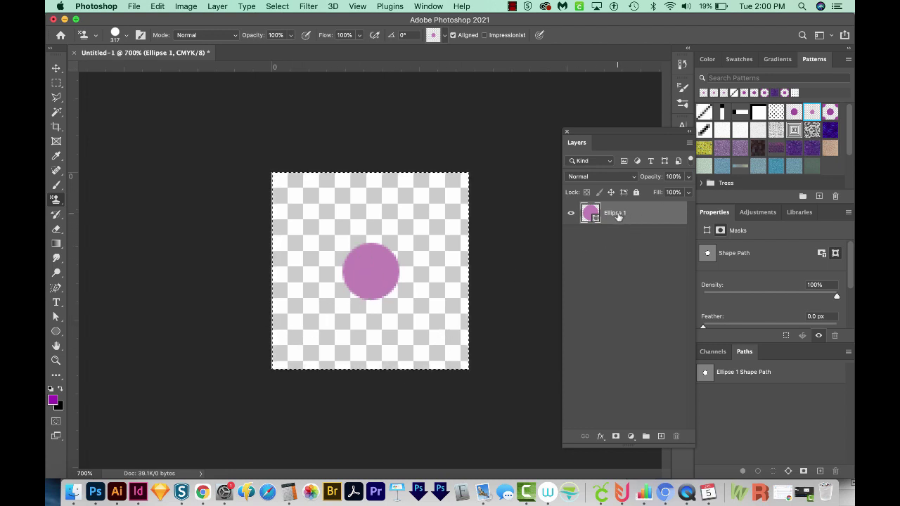
Duplicate Ellipse 1 and give the copy a smart 50-pixel wrap-around Offset filter
{"action": "left_click_drag", "start_coordinate": [618, 216], "coordinate": [662, 437]}
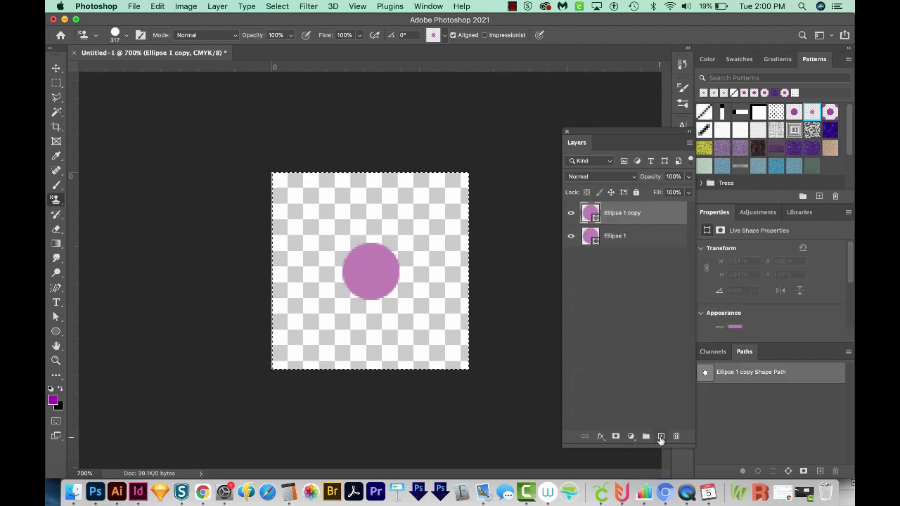
{"action": "left_click", "coordinate": [310, 6]}
{"action": "mouse_move", "coordinate": [383, 253]}
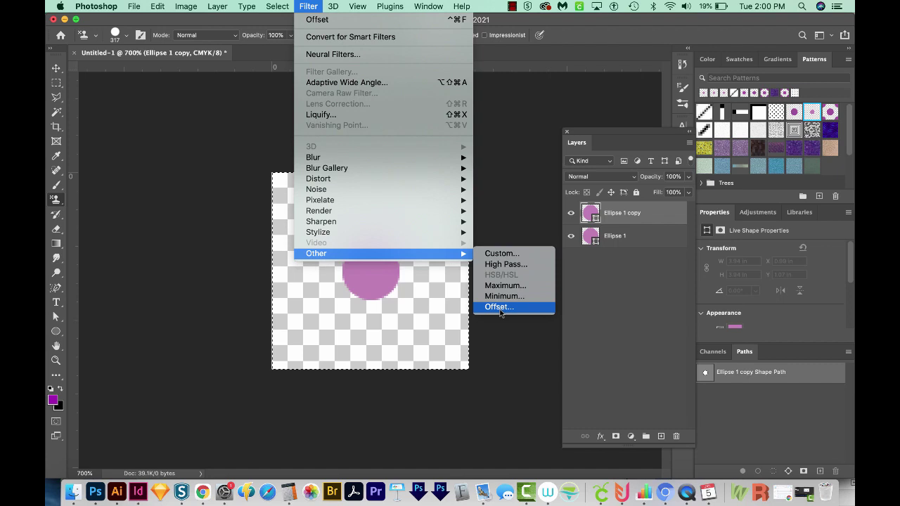
{"action": "left_click", "coordinate": [499, 307]}
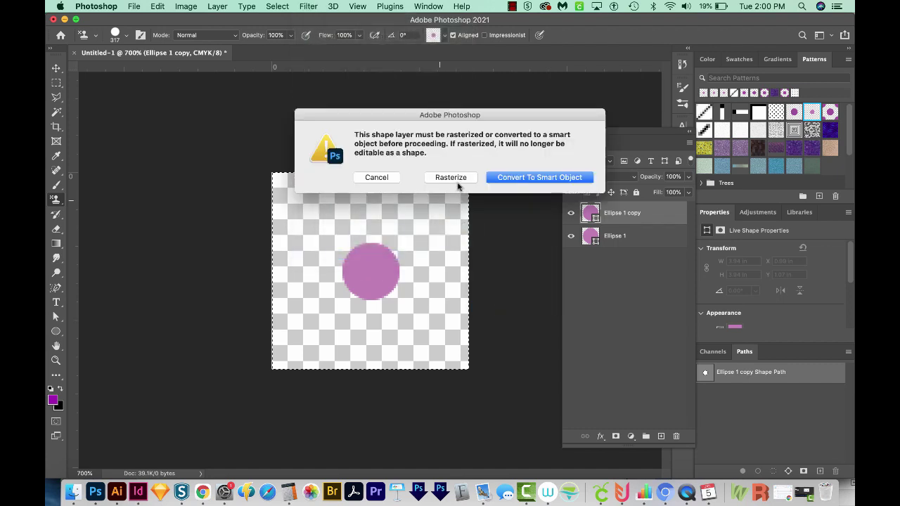
{"action": "left_click", "coordinate": [539, 177]}
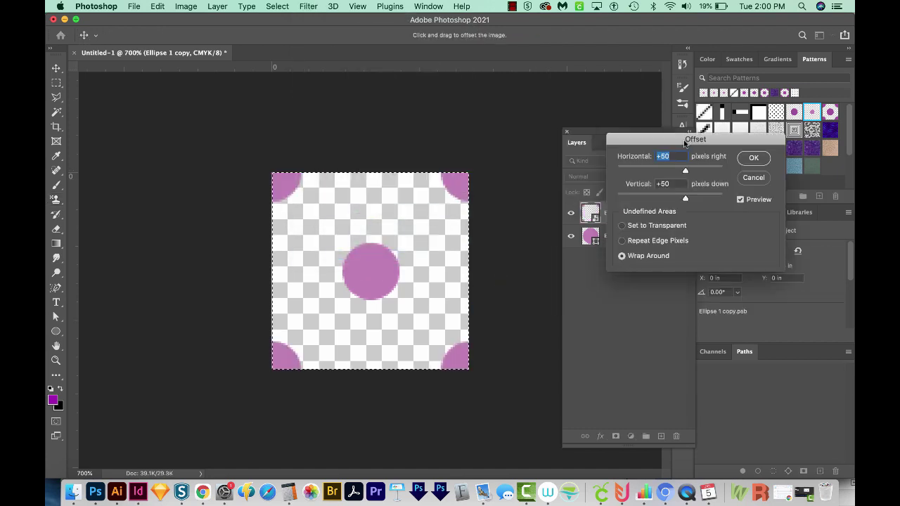
{"action": "left_click_drag", "start_coordinate": [682, 137], "coordinate": [604, 88]}
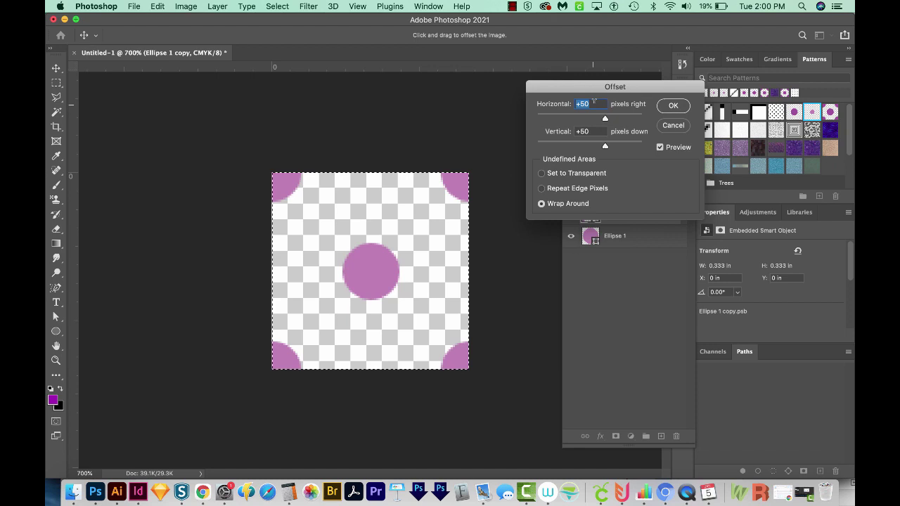
{"action": "key", "text": "Tab"}
{"action": "left_click", "coordinate": [541, 188]}
Apply the offset, save the corner-dot tile as Pattern 21, then deselect the layer
{"action": "left_click", "coordinate": [673, 105]}
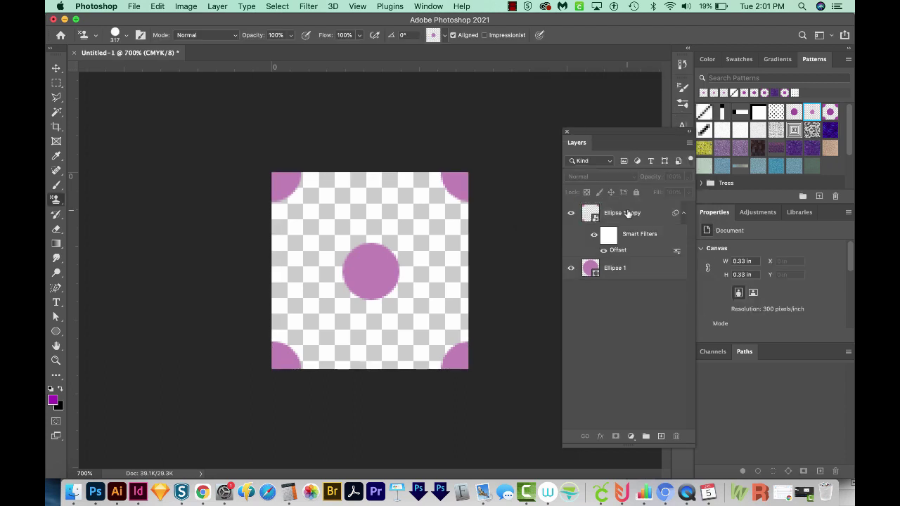
{"action": "left_click", "coordinate": [628, 269]}
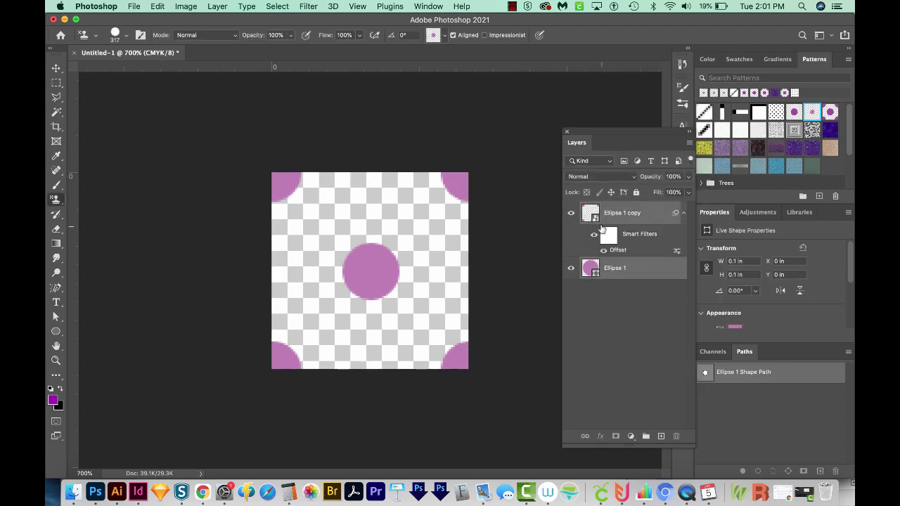
{"action": "left_click", "coordinate": [158, 7]}
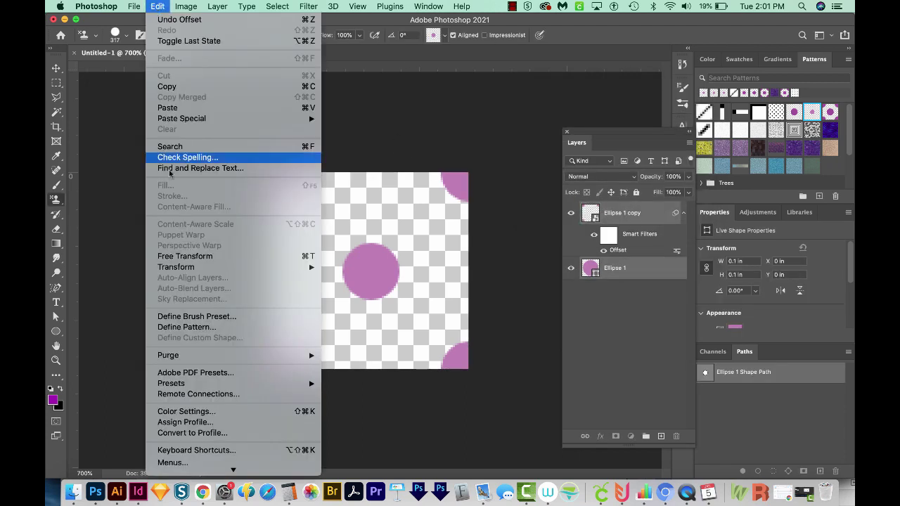
{"action": "left_click", "coordinate": [203, 328]}
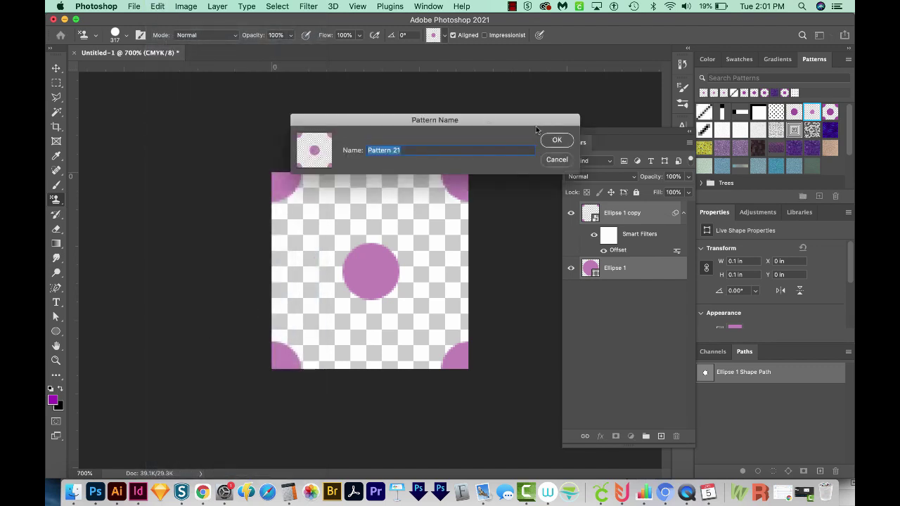
{"action": "left_click", "coordinate": [554, 141]}
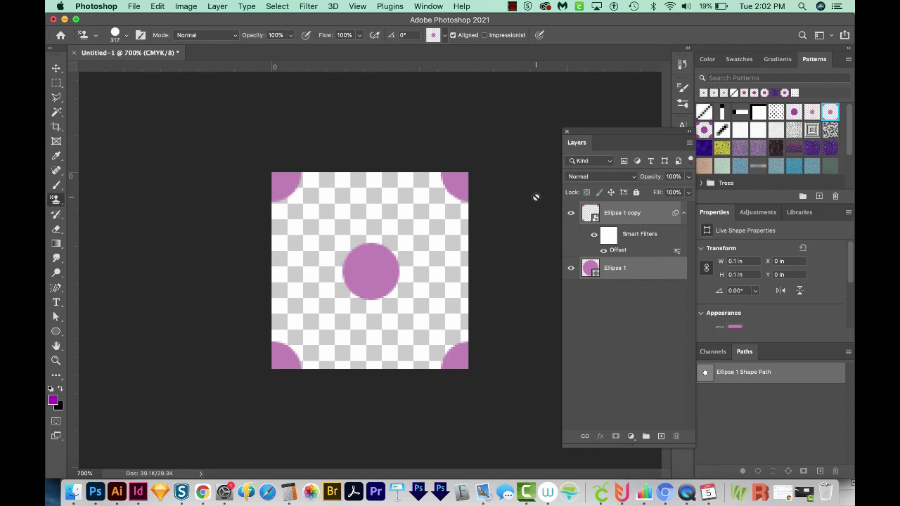
{"action": "key", "text": "ctrl+alt+a"}
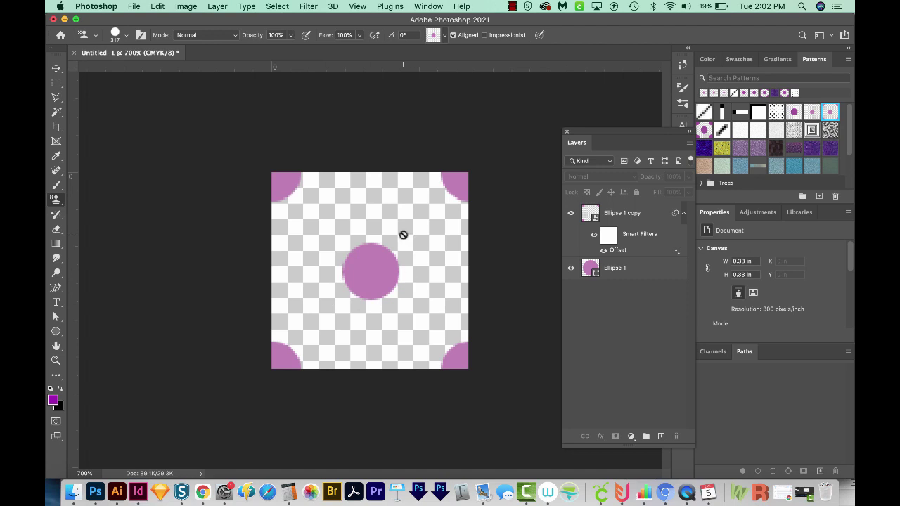
Recolour the centre Ellipse 1 dot dark purple
{"action": "double_click", "coordinate": [596, 274]}
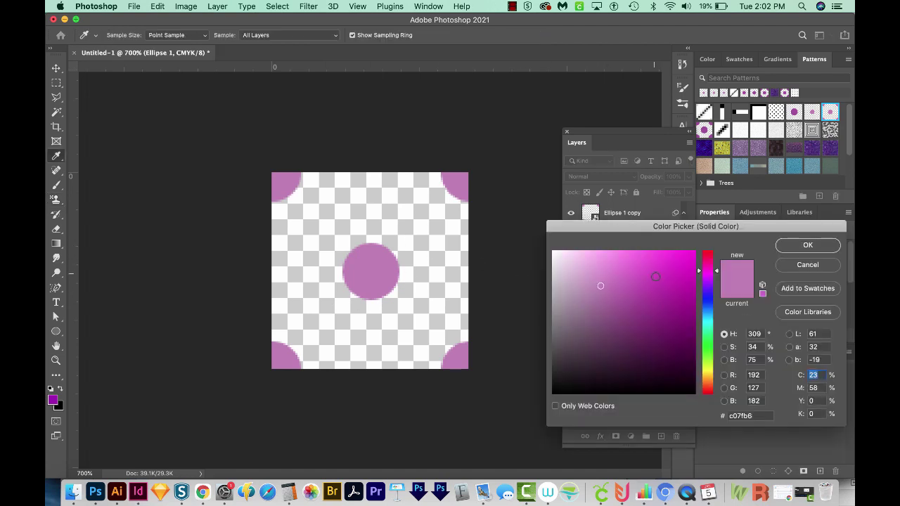
{"action": "left_click", "coordinate": [677, 319]}
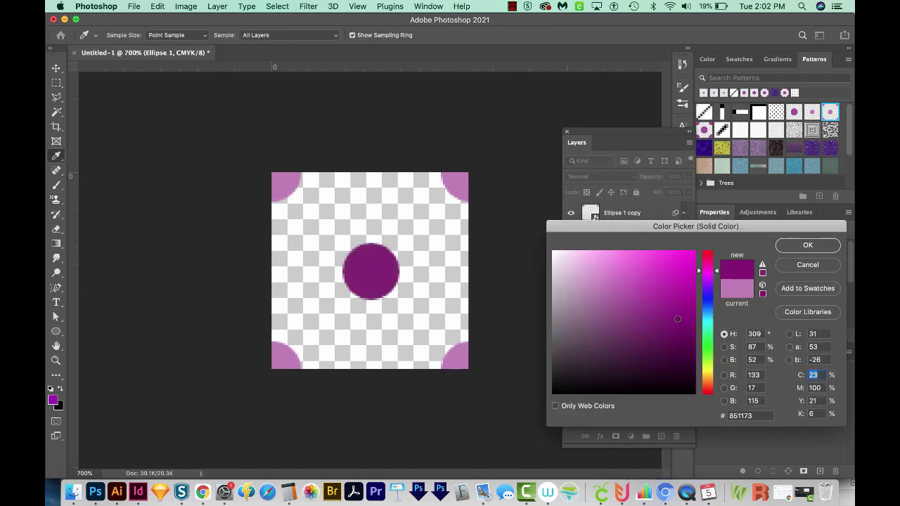
{"action": "left_click", "coordinate": [808, 244]}
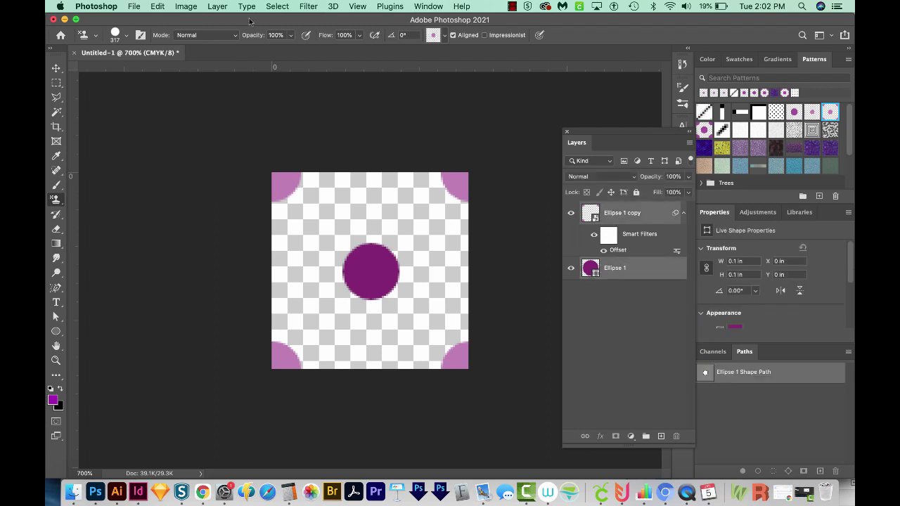
Save the two-tone tile as Pattern 22 and start a new document
{"action": "left_click", "coordinate": [158, 7]}
{"action": "left_click", "coordinate": [207, 328]}
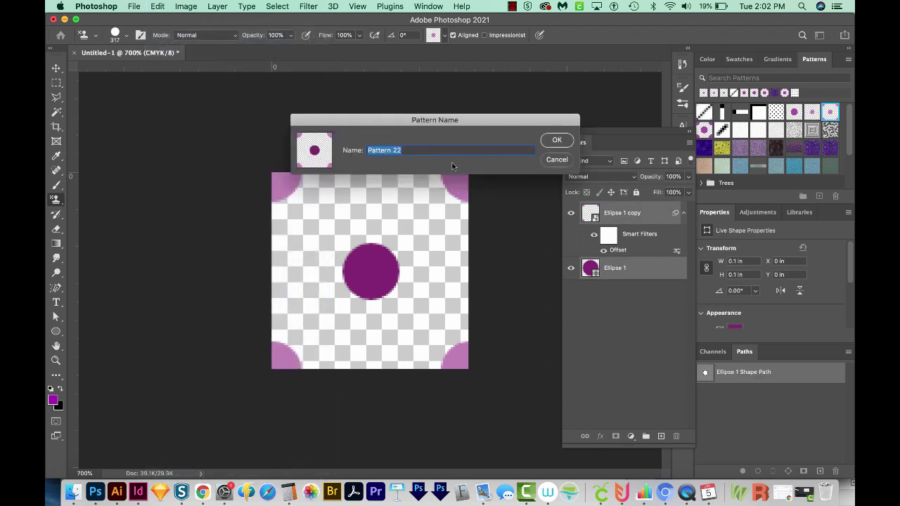
{"action": "left_click", "coordinate": [554, 140]}
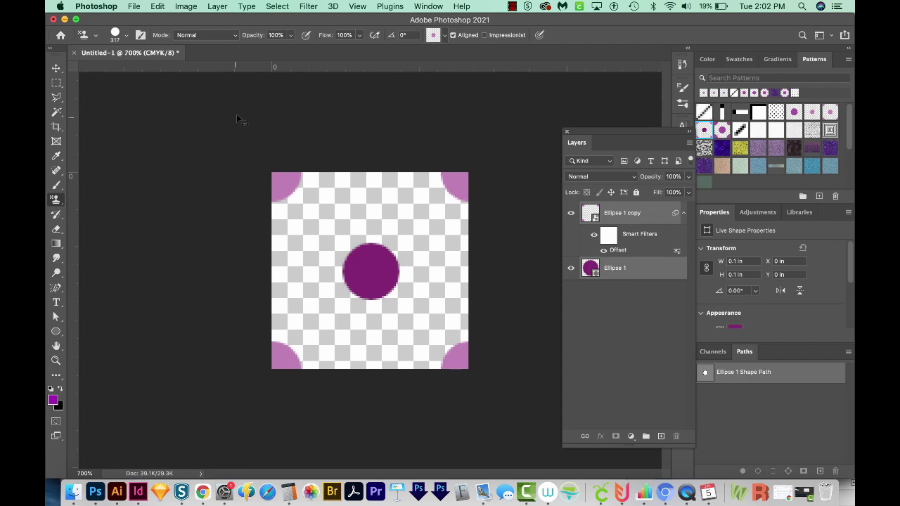
{"action": "key", "text": "ctrl+n"}
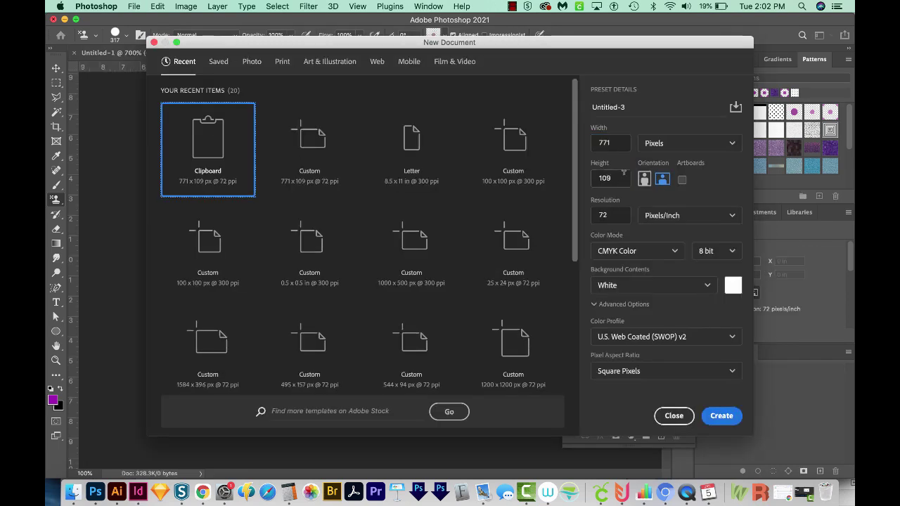
Create a Letter-size document, cover it with the two-tone dot pattern, and zoom in
{"action": "left_click", "coordinate": [411, 144]}
{"action": "left_click", "coordinate": [723, 415]}
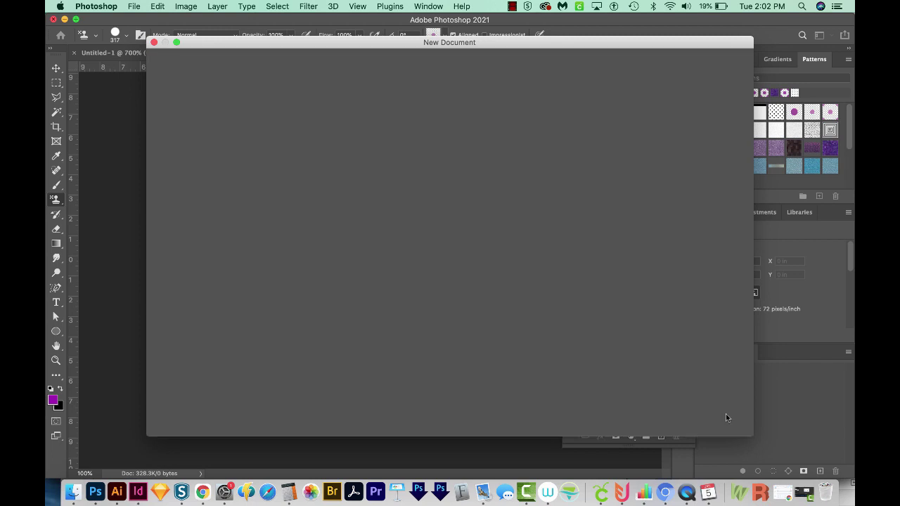
{"action": "left_click", "coordinate": [661, 436]}
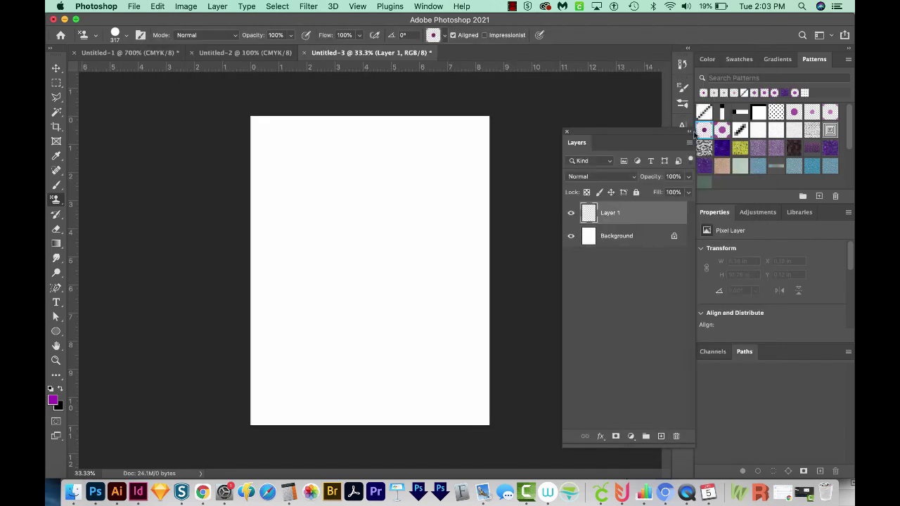
{"action": "left_click", "coordinate": [702, 132]}
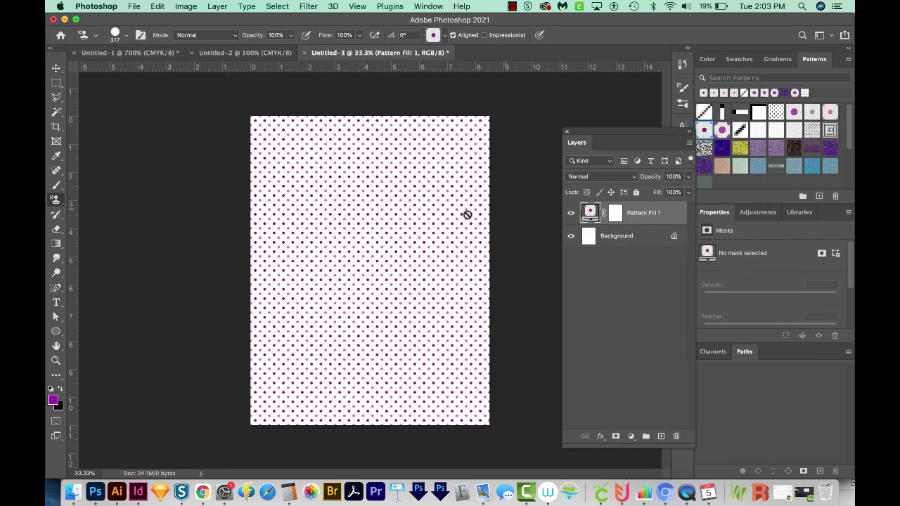
{"action": "key", "text": "z"}
{"action": "left_click_drag", "start_coordinate": [387, 239], "coordinate": [327, 166]}
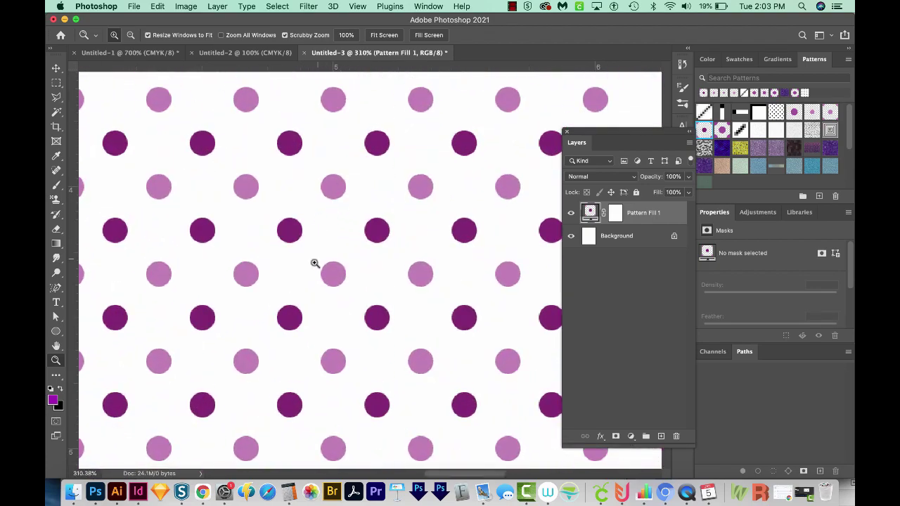